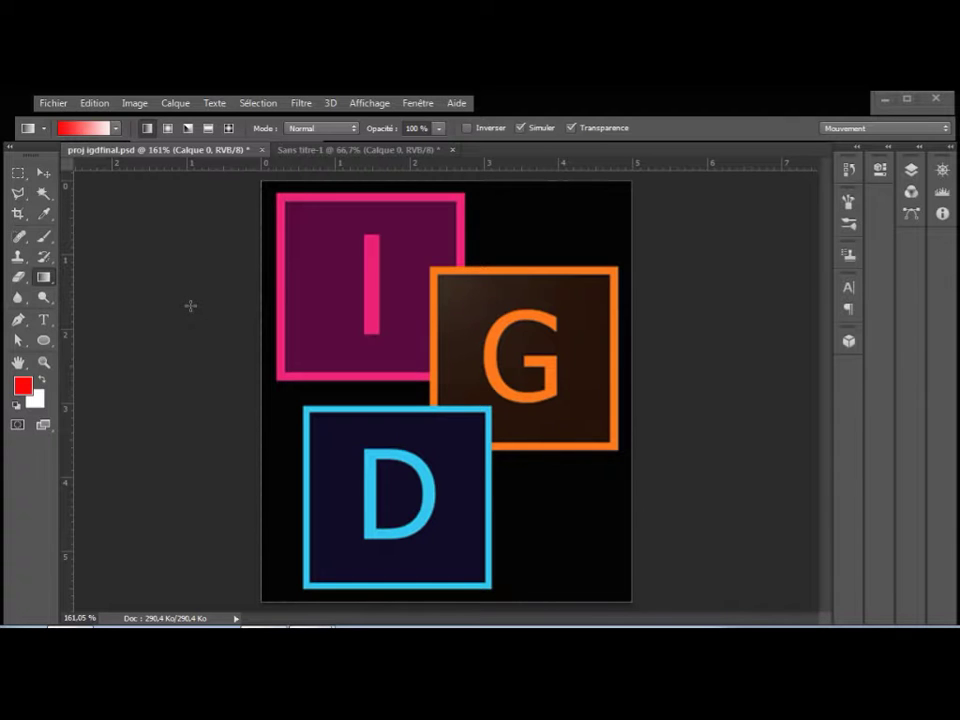
In the Sans titre-1 document, set the foreground colour to light grey and the background colour to a darker grey
left_click(340, 152)
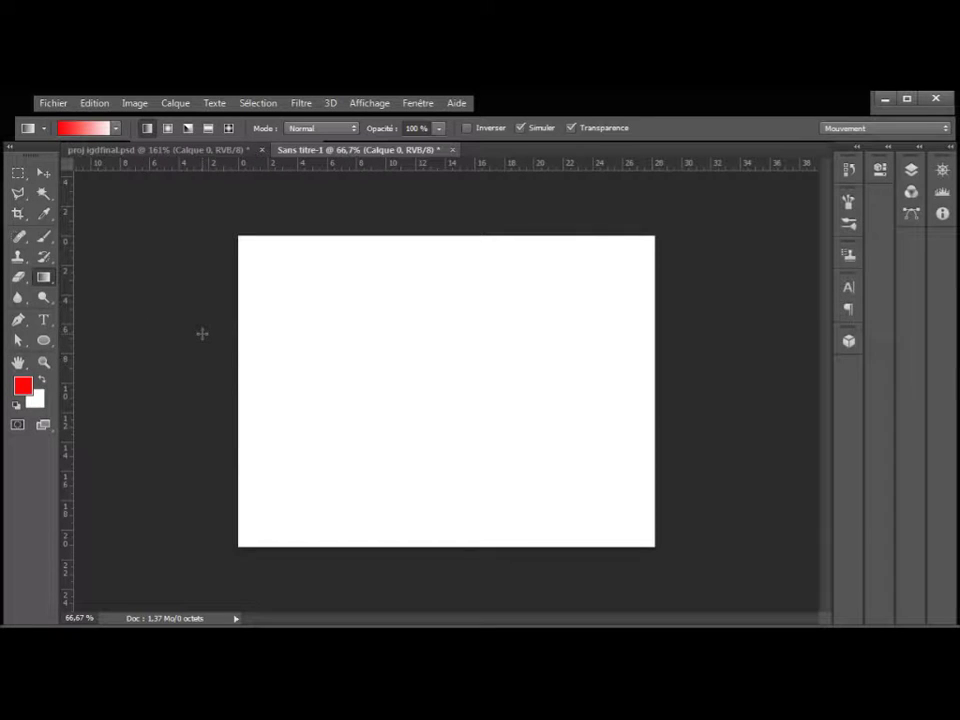
left_click(23, 386)
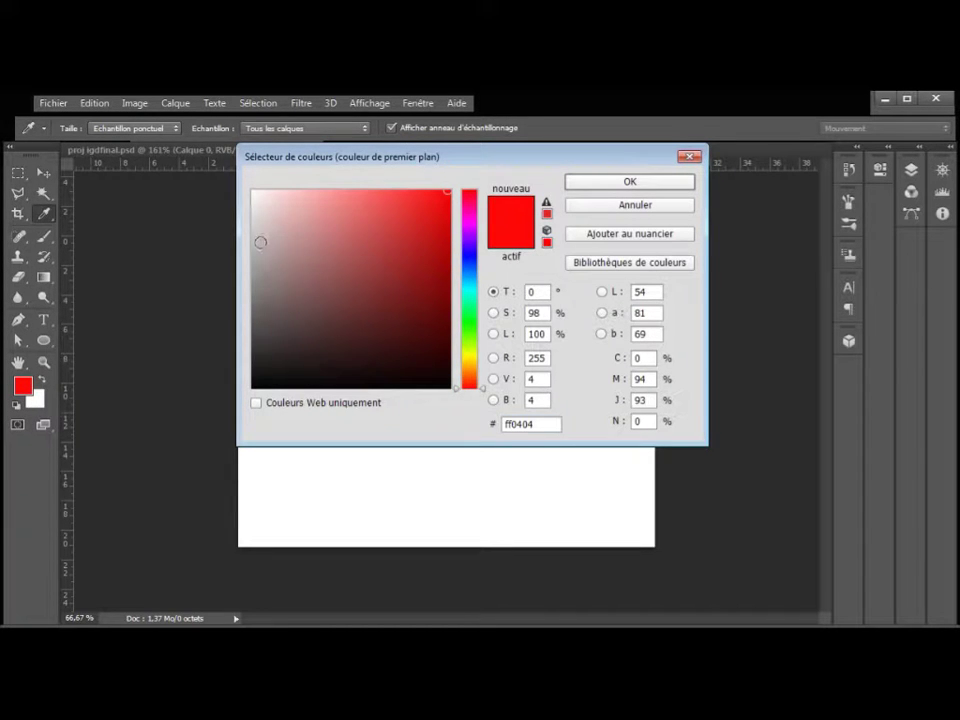
left_click(260, 242)
left_click(615, 185)
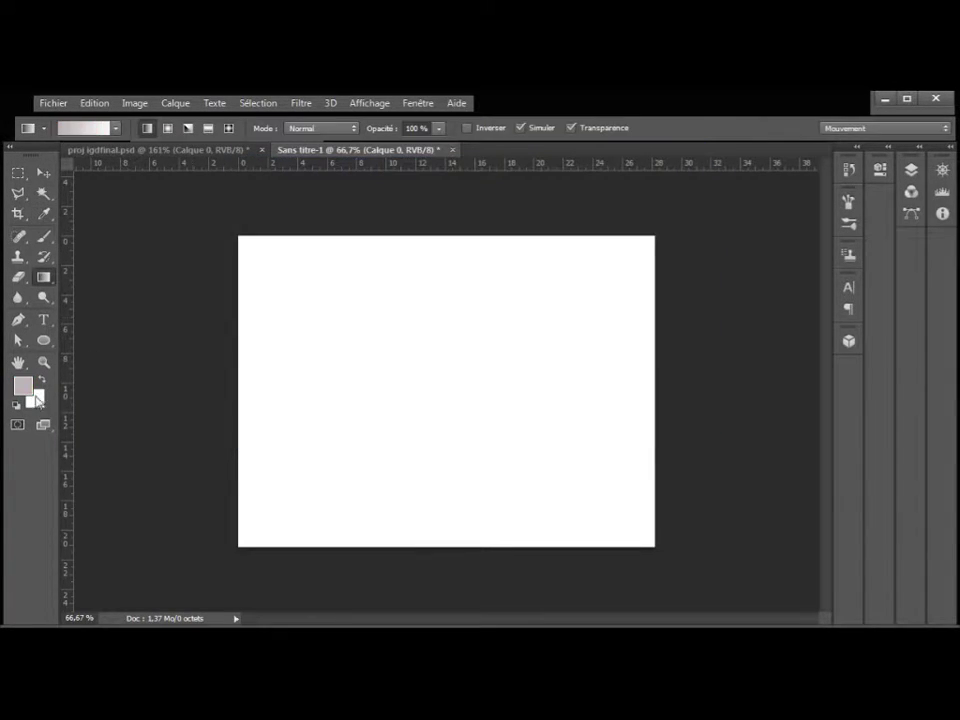
left_click(34, 398)
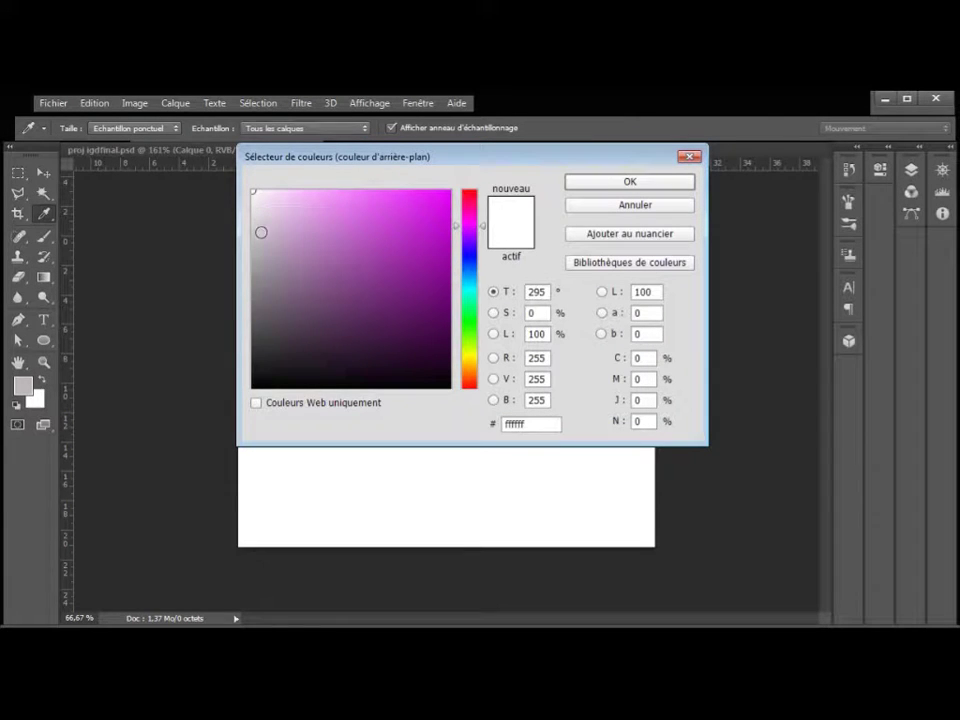
left_click(265, 311)
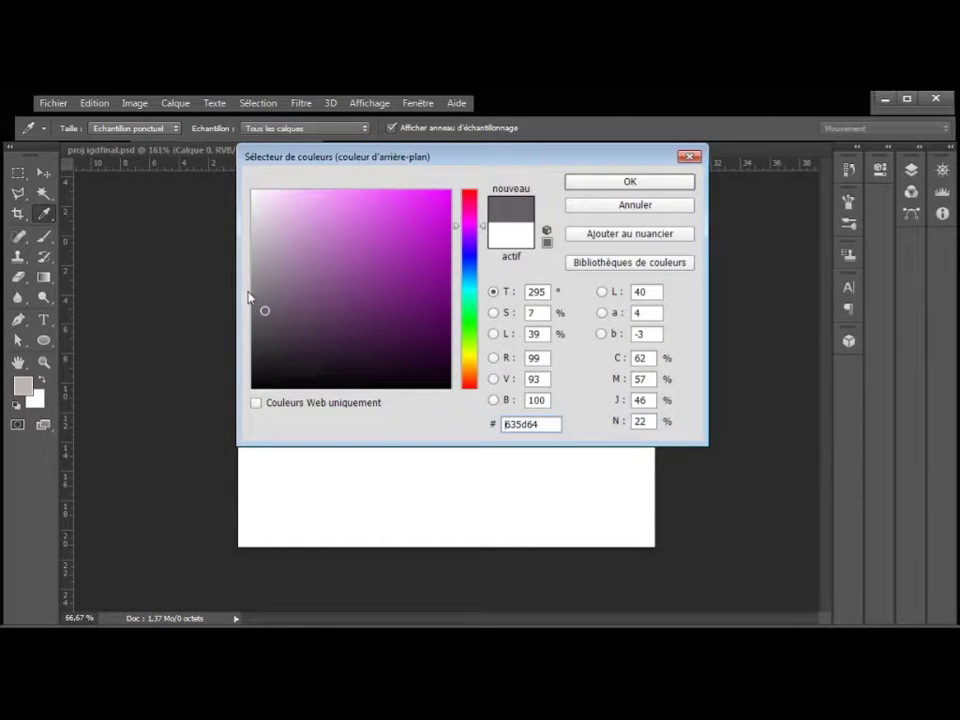
left_click(263, 282)
left_click(628, 182)
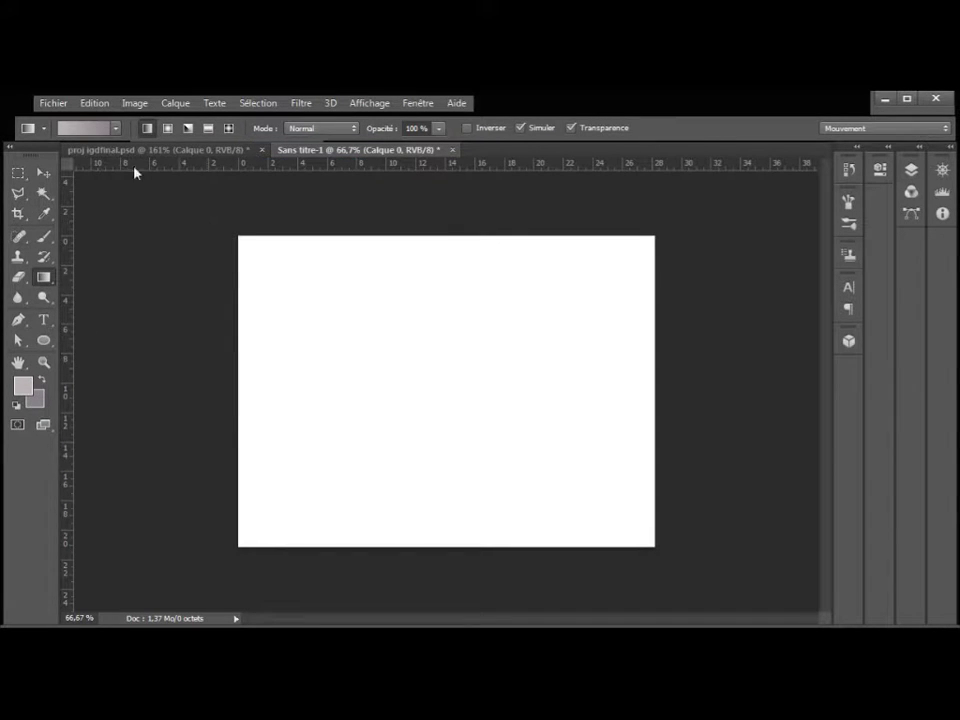
Draw a linear foreground-to-background gradient horizontally across the whole canvas, from its left edge to its right edge
left_click(117, 131)
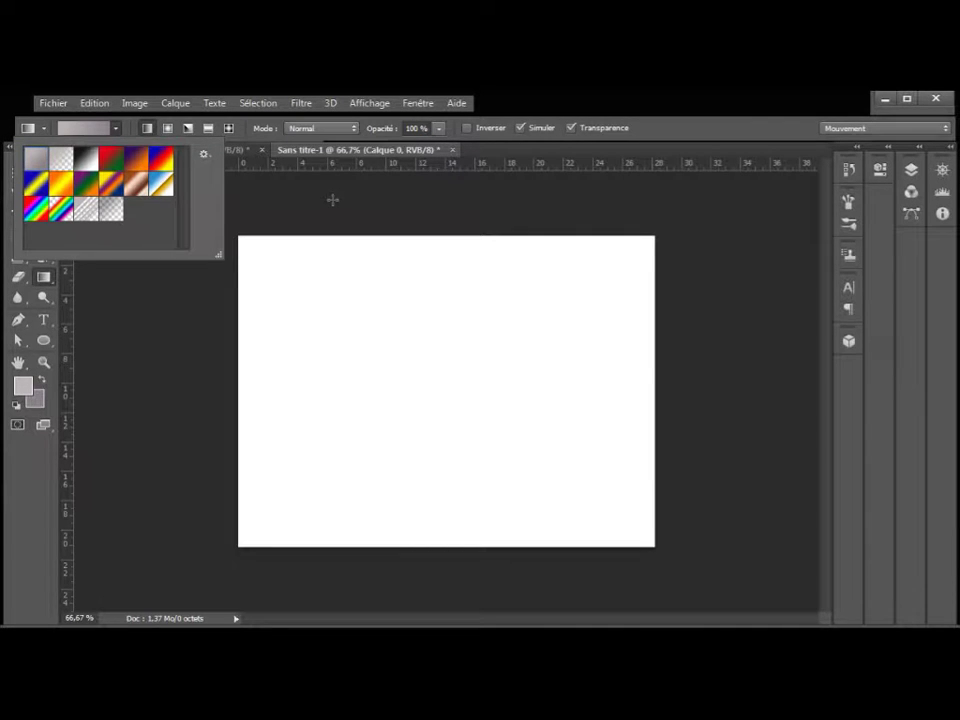
left_click(213, 289)
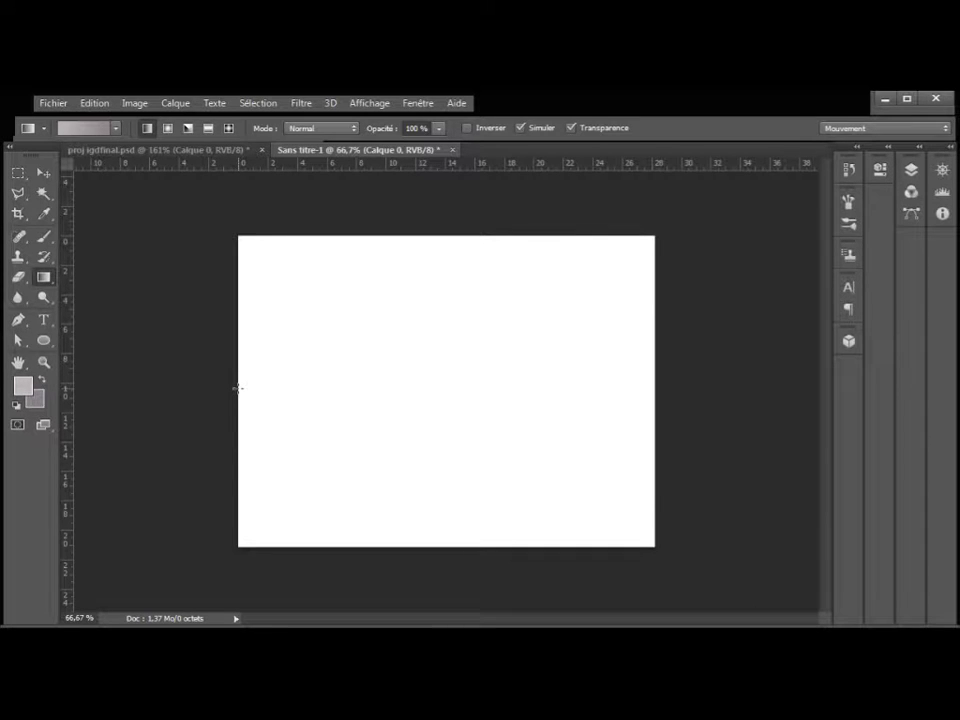
left_click_drag(237, 388, 649, 388)
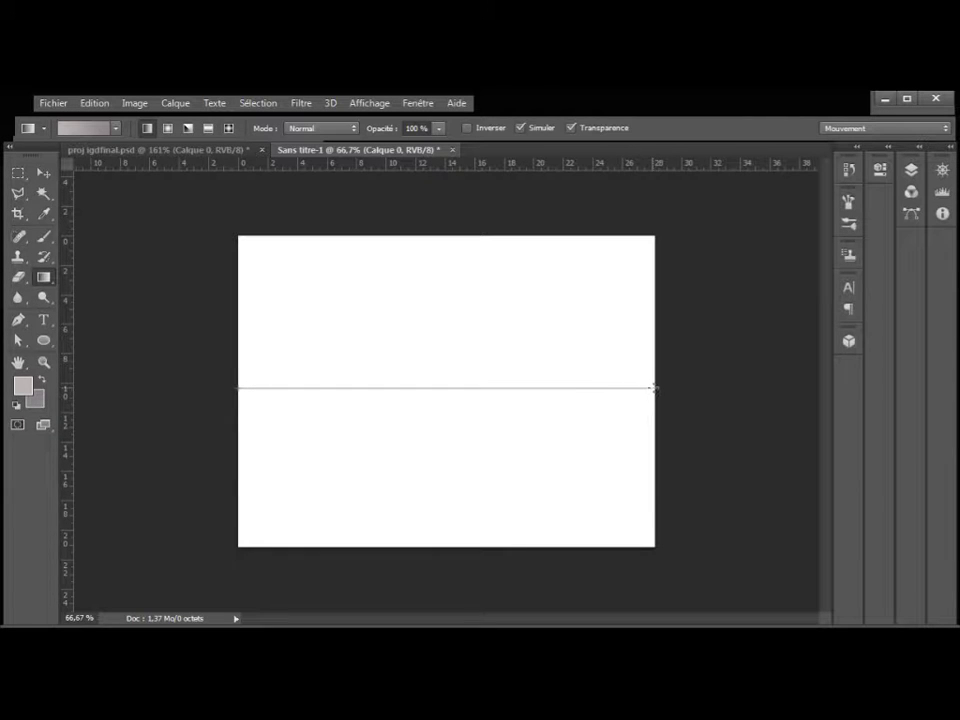
left_click_drag(655, 388, 656, 388)
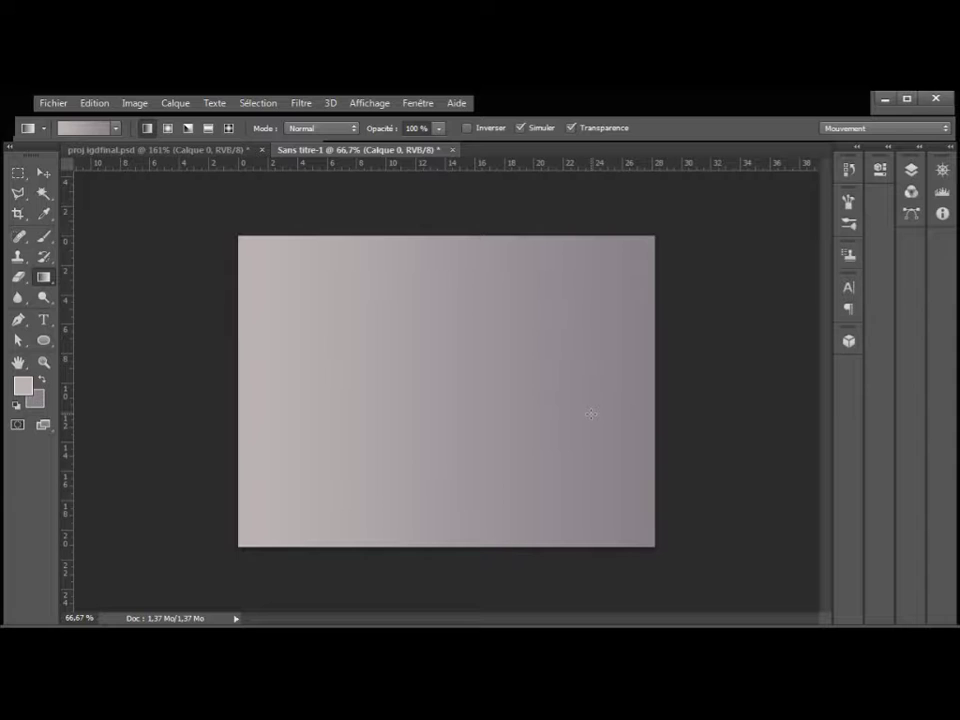
In the gradient editor, choose the Premier plan -> transparent preset, inspect its gradient types and opacity stops, and accept it
left_click(115, 129)
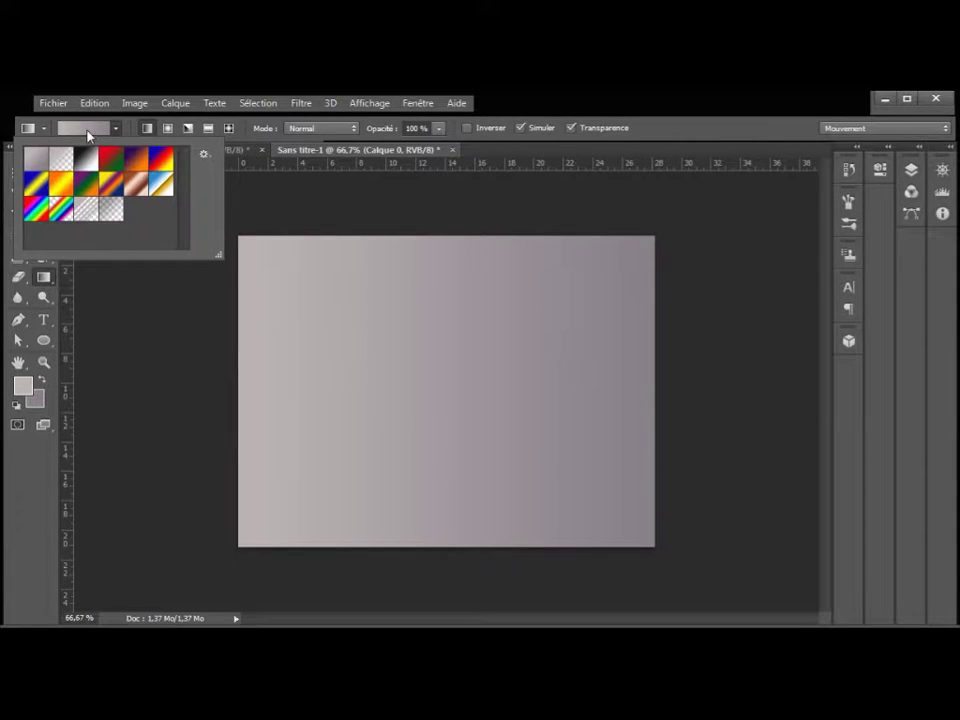
left_click(88, 134)
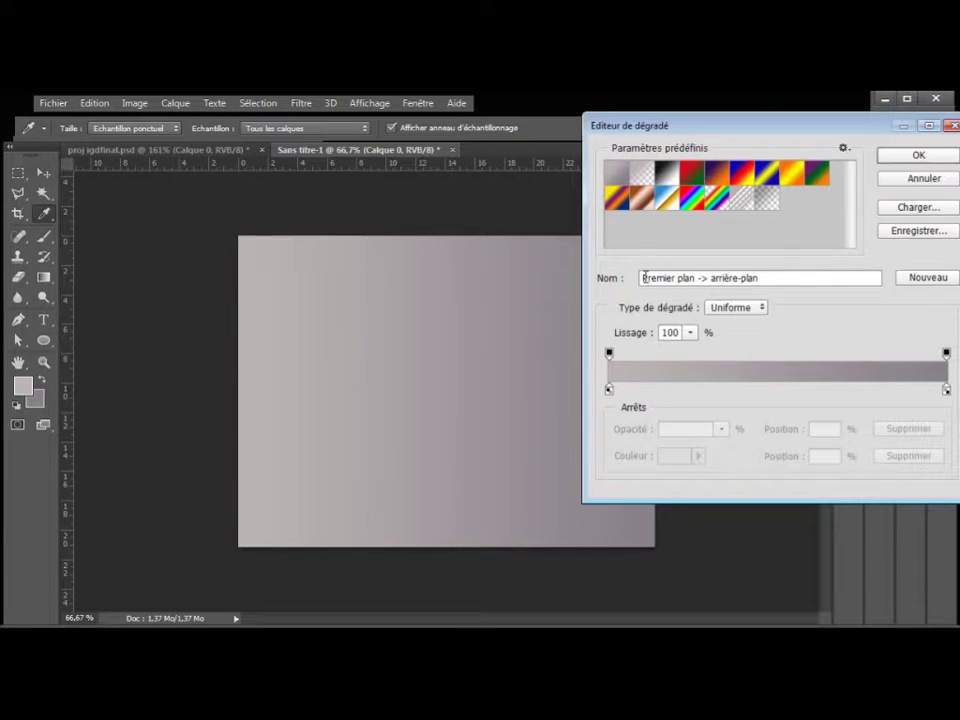
left_click(644, 176)
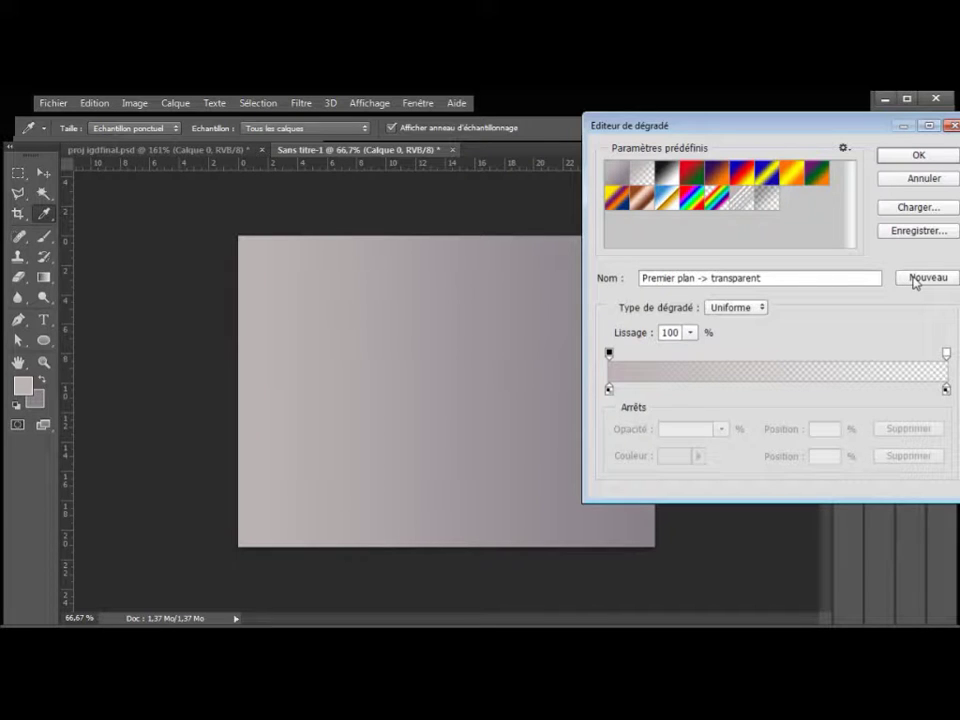
left_click(760, 309)
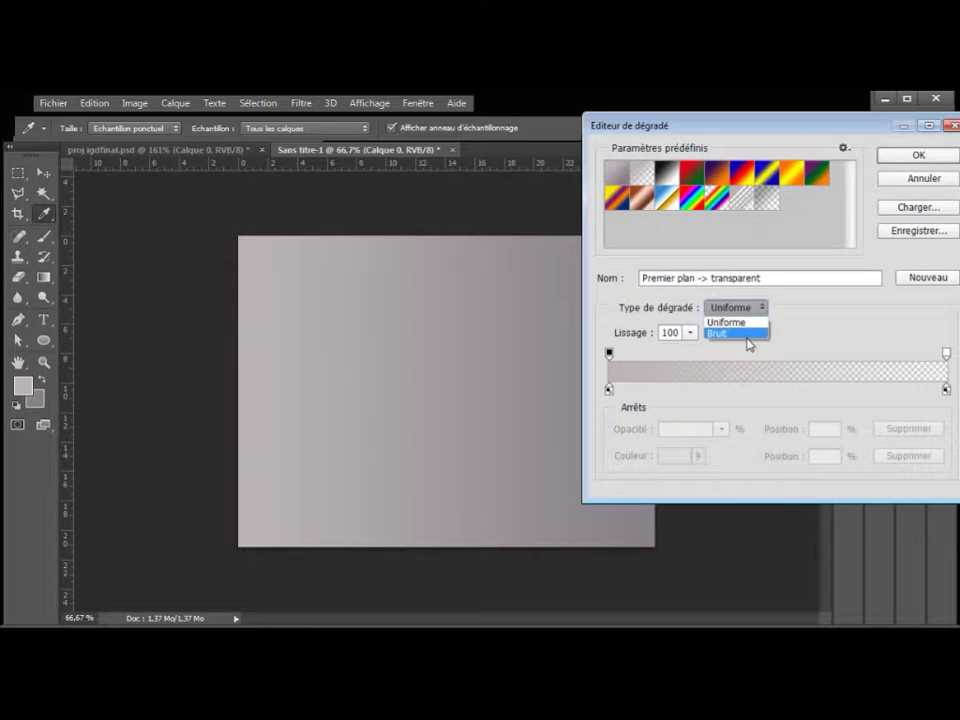
left_click(778, 267)
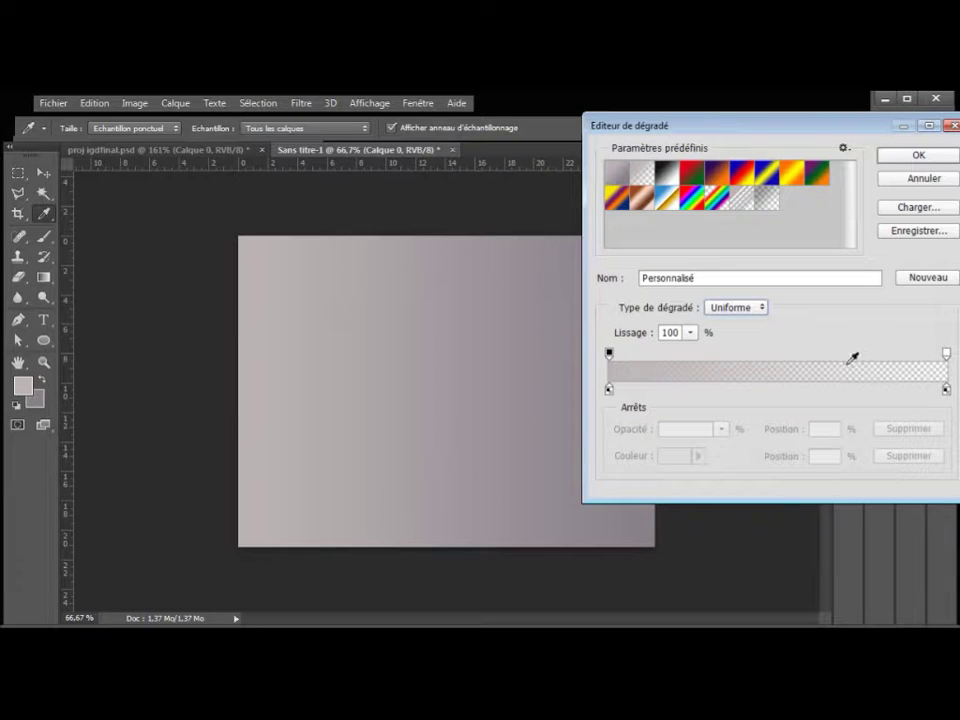
left_click(947, 354)
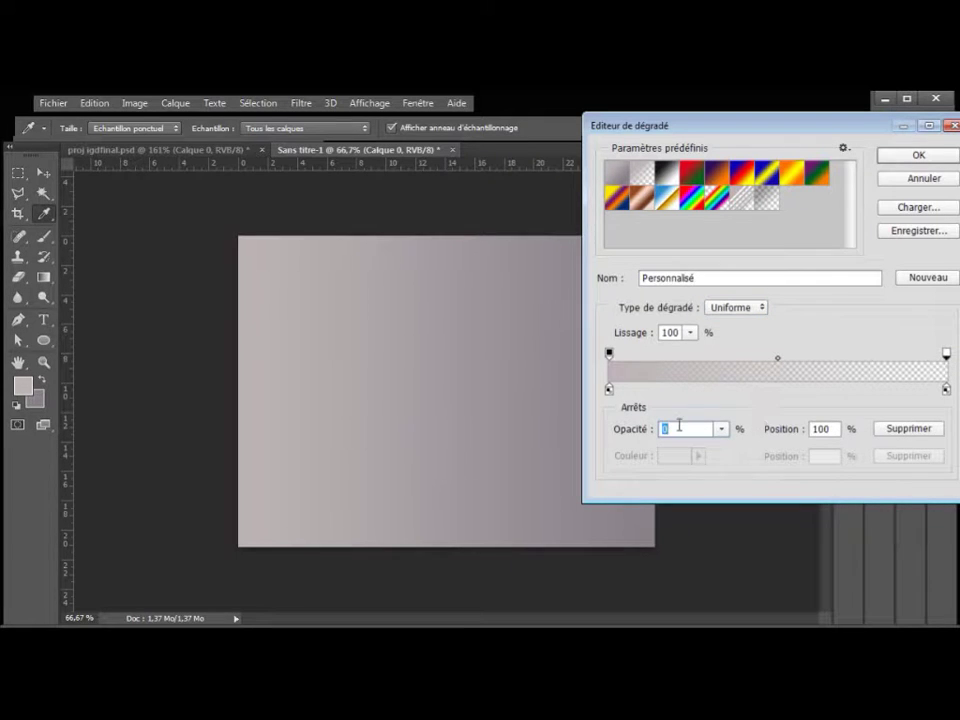
left_click(609, 354)
left_click(918, 155)
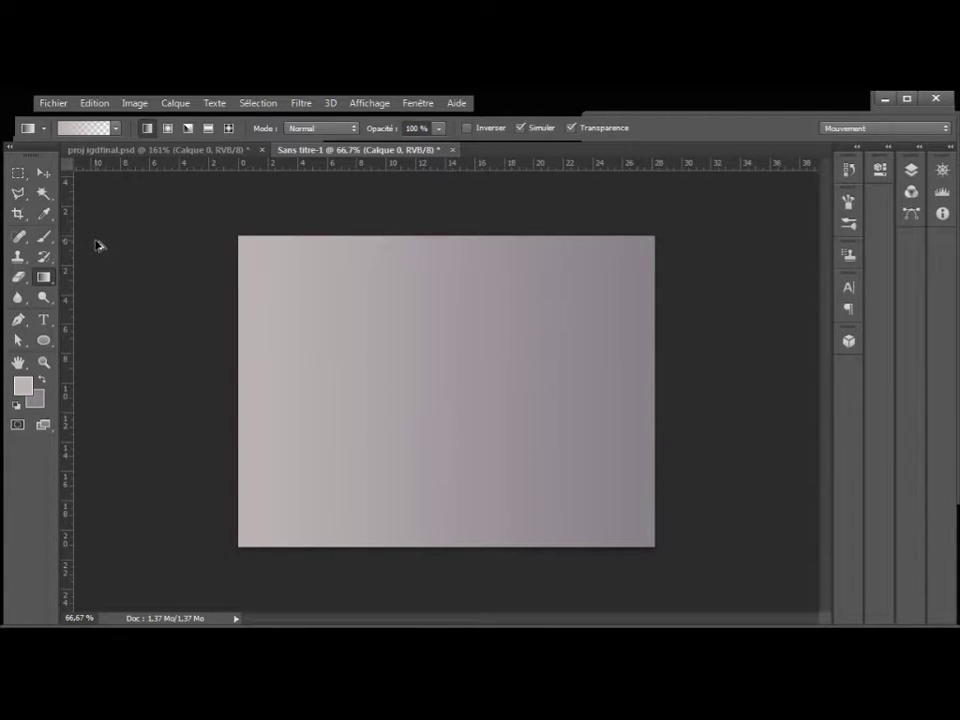
Undo the linear gradient fill and switch the gradient style to radial
key("ctrl+z")
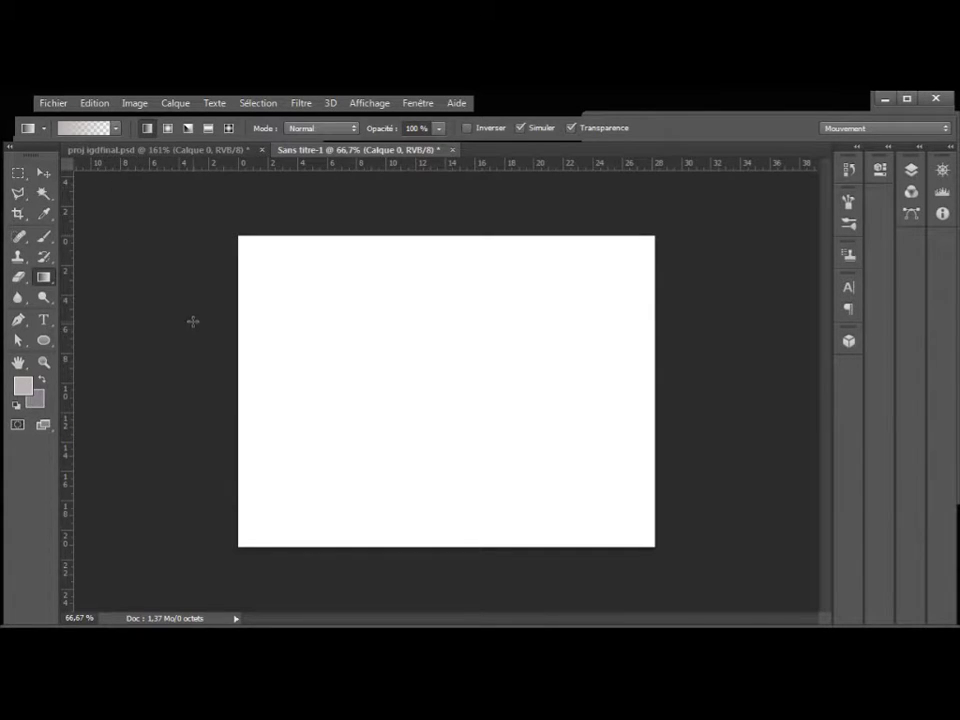
left_click(167, 128)
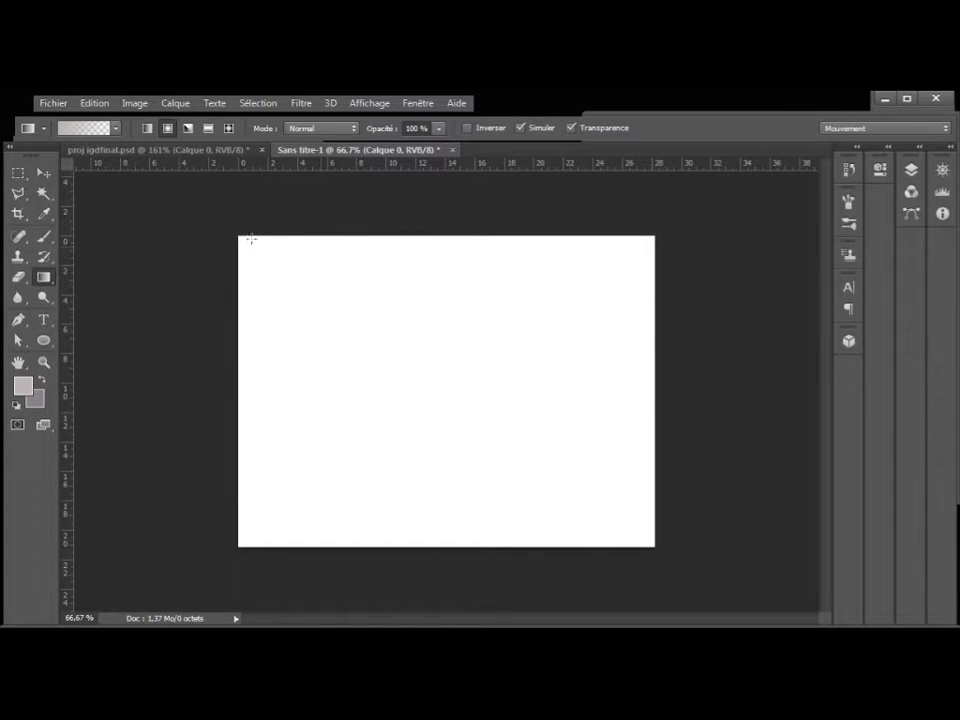
Make a rectangular selection spanning the canvas's full width and about its upper two thirds
left_click(18, 176)
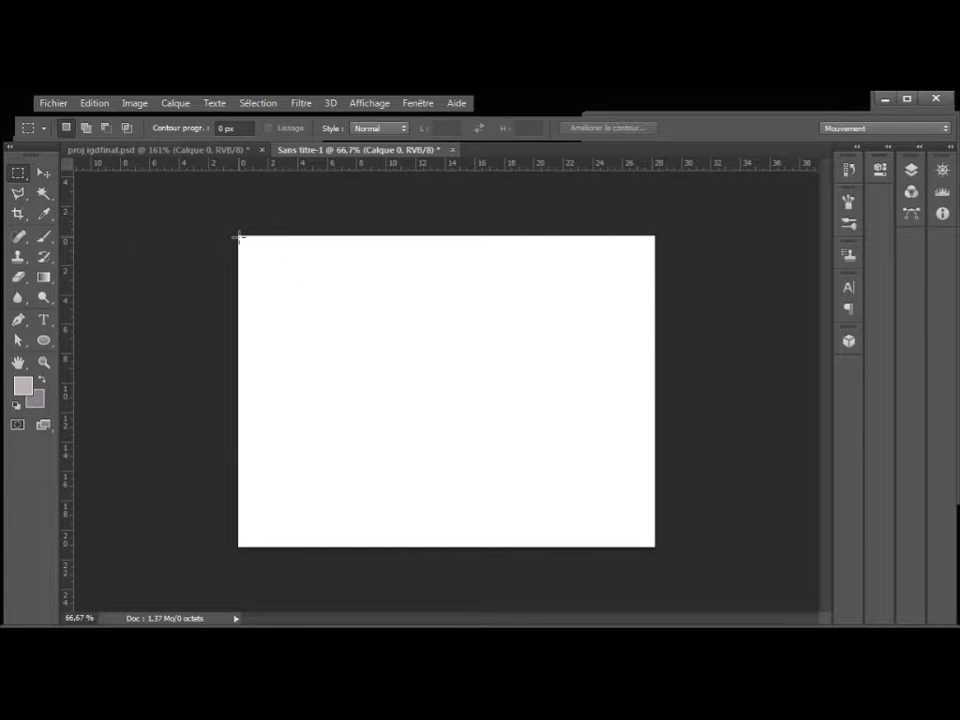
left_click_drag(240, 238, 656, 439)
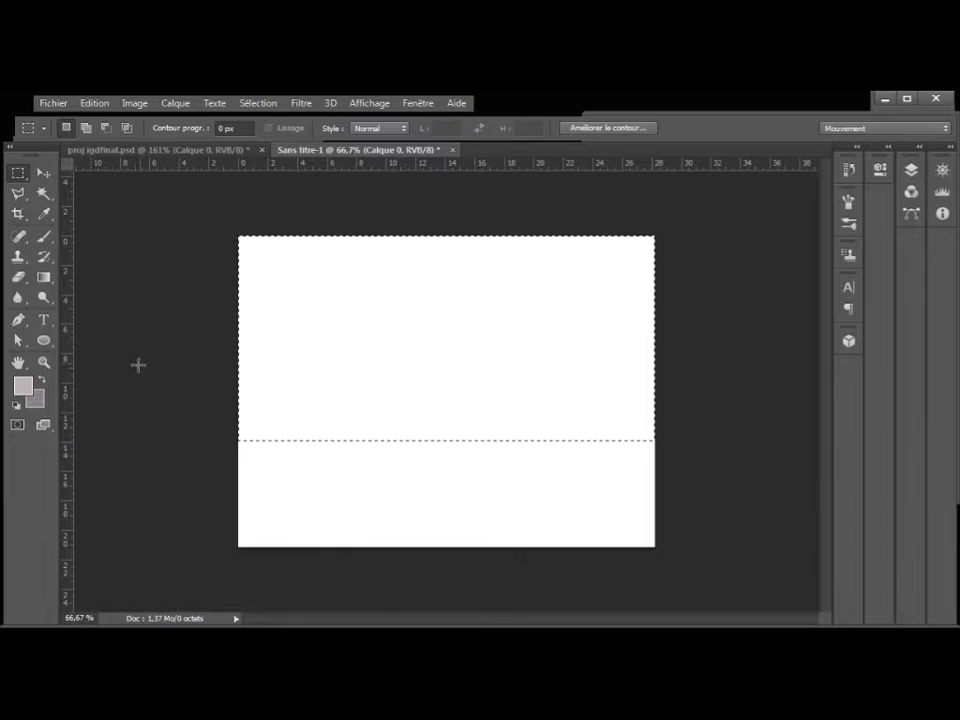
Set the foreground colour to red fd0303 and the background colour to magenta e804fc
left_click(26, 385)
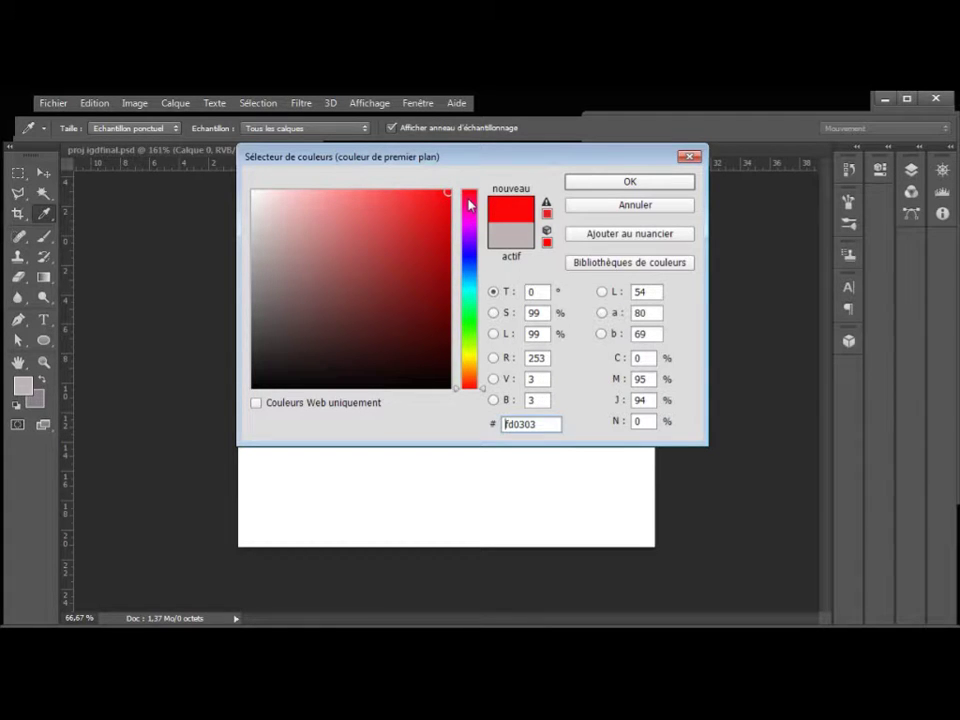
left_click_drag(469, 199, 470, 195)
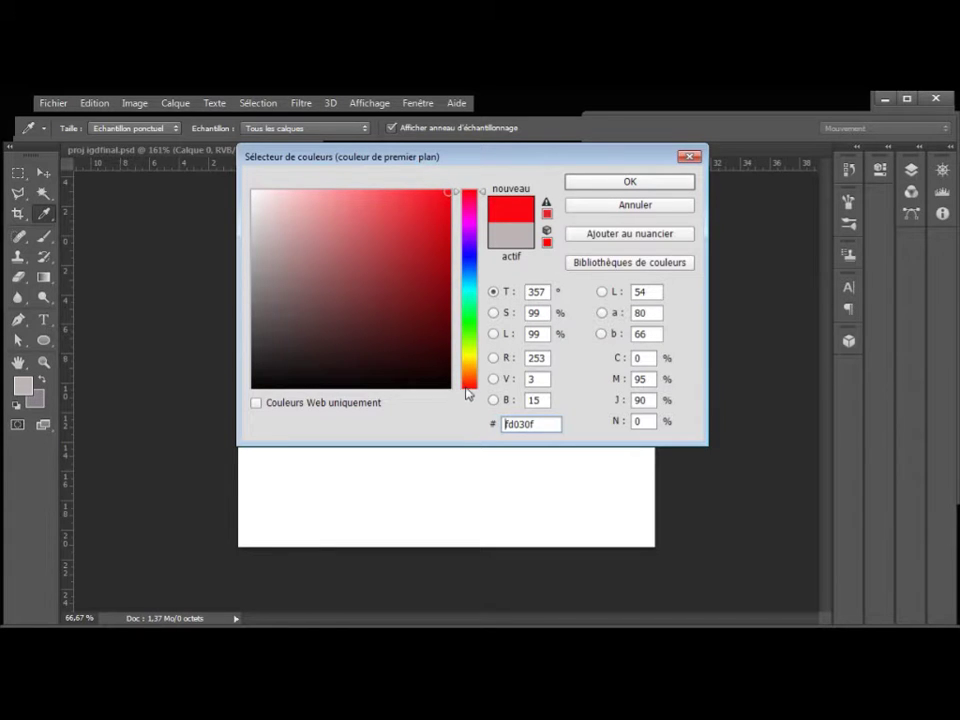
left_click(470, 389)
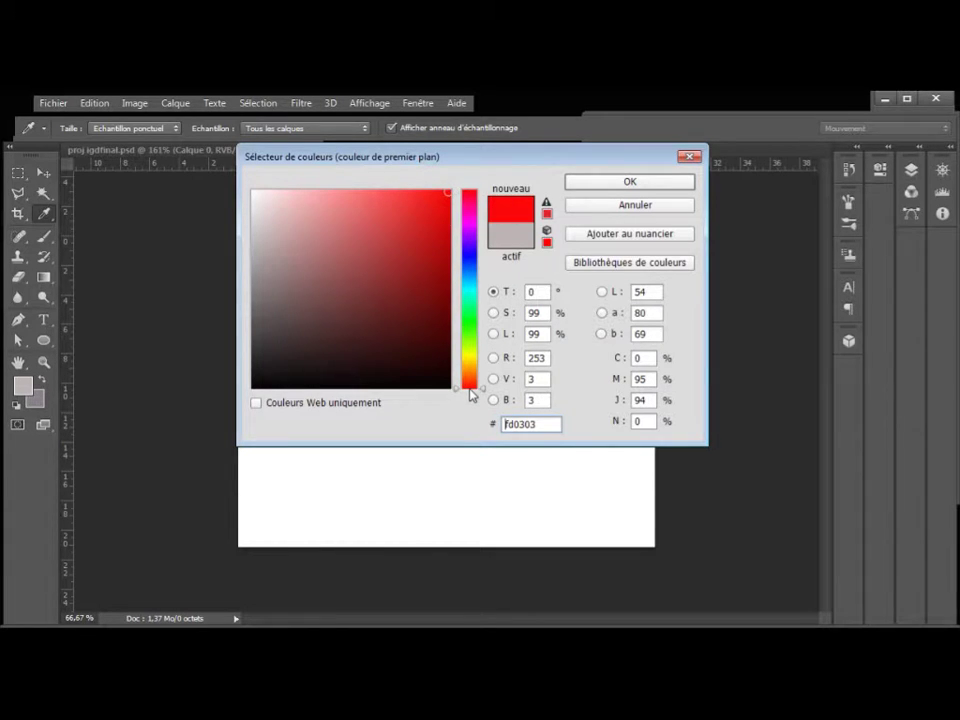
left_click(607, 184)
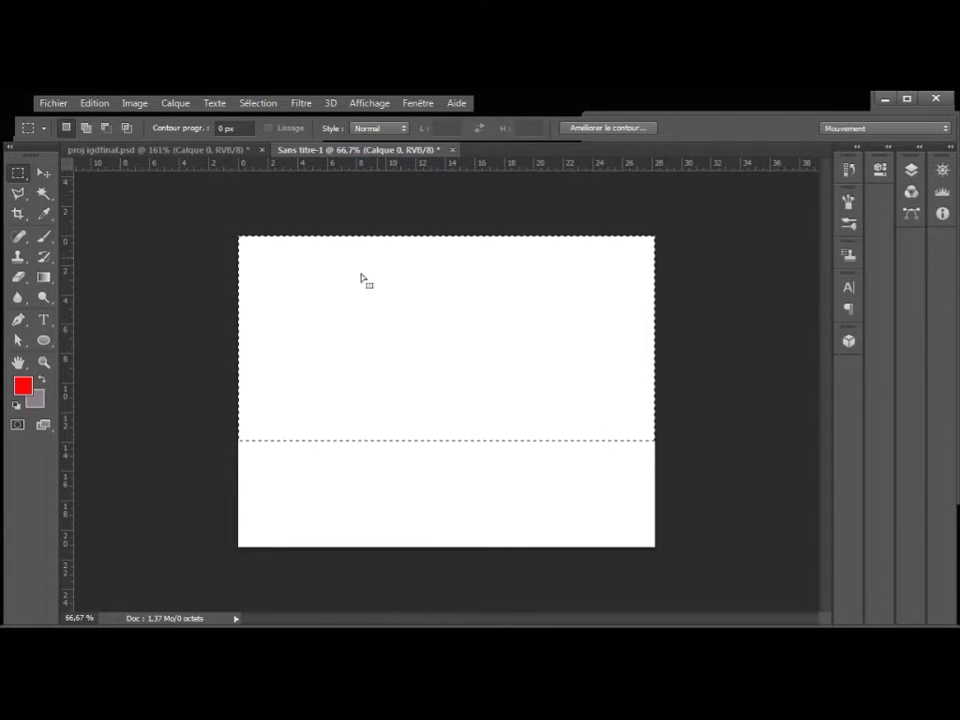
left_click(40, 401)
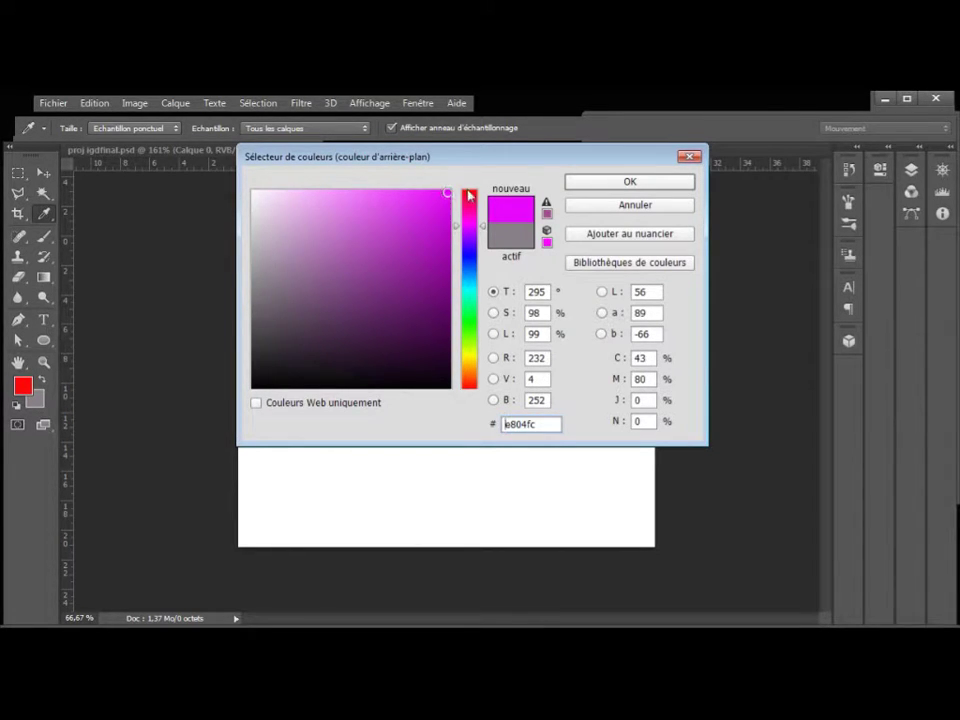
left_click(648, 182)
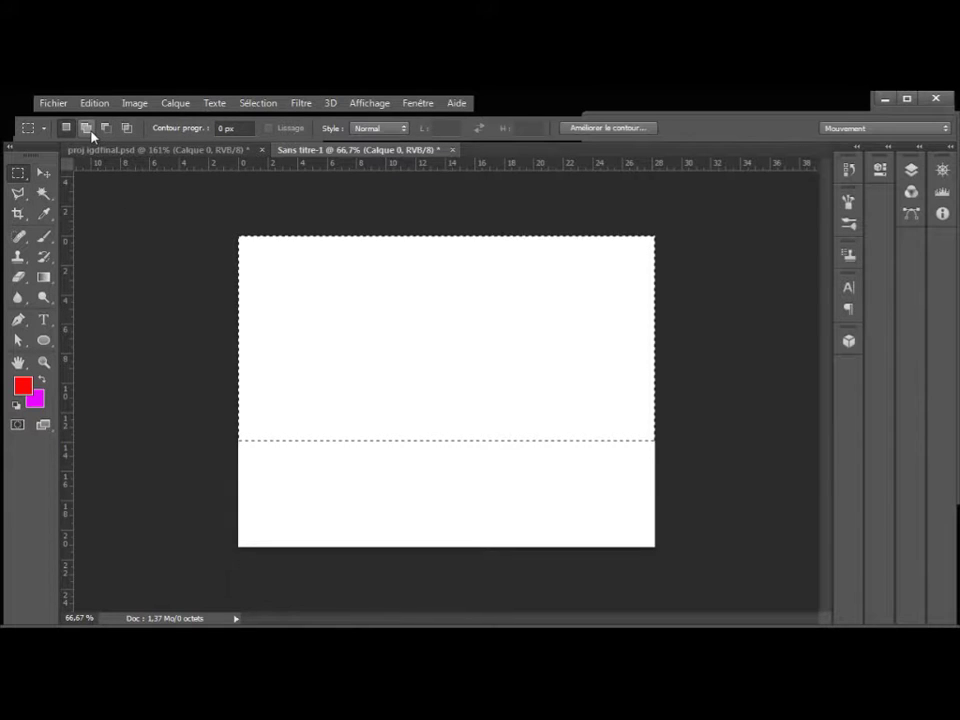
Fill the selection with a radial gradient using the foreground-to-background preset, drawn from its top edge's centre straight down to its bottom edge
left_click(46, 277)
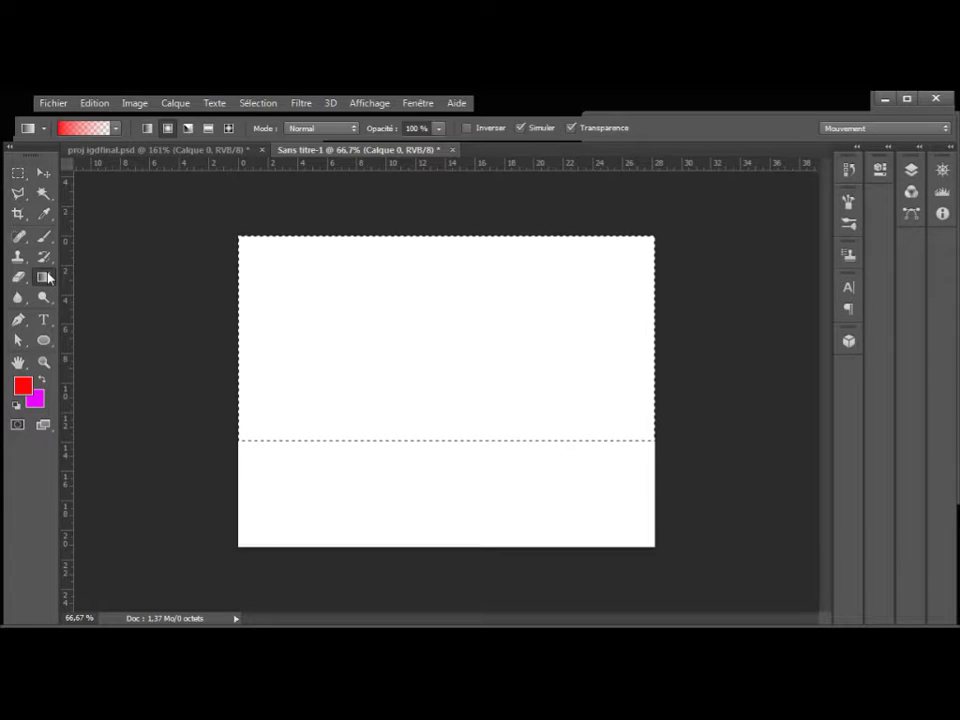
left_click(116, 129)
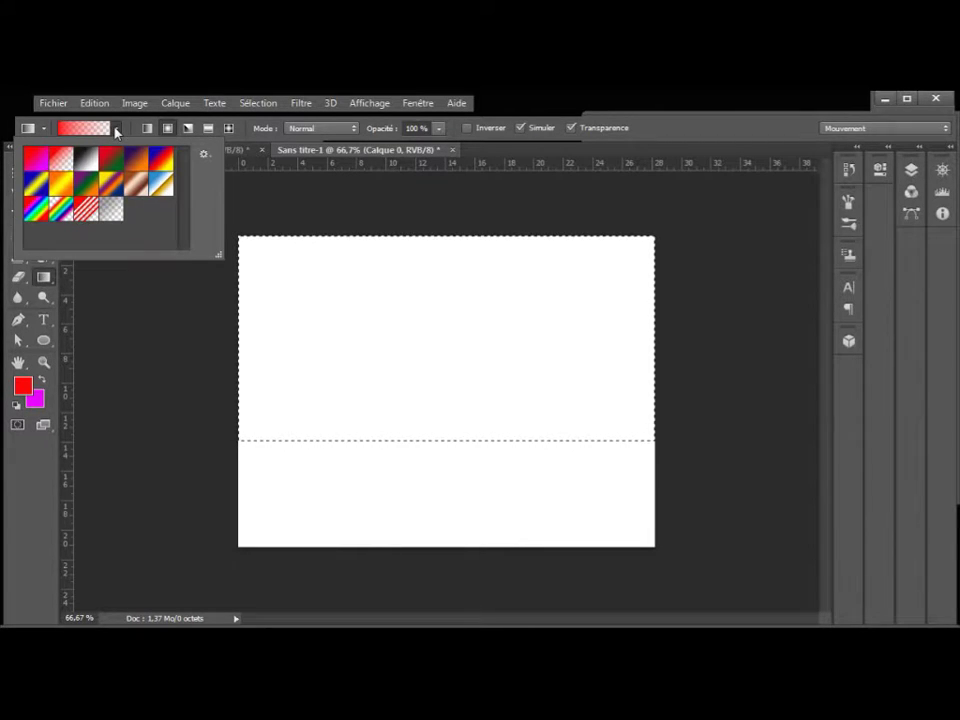
left_click(35, 161)
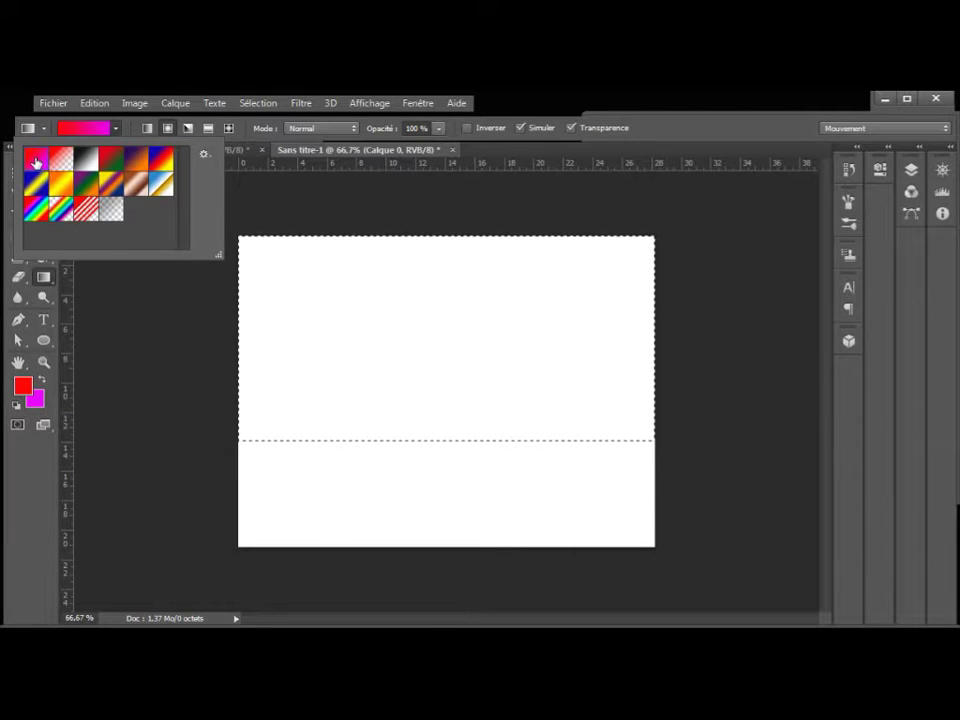
left_click(168, 130)
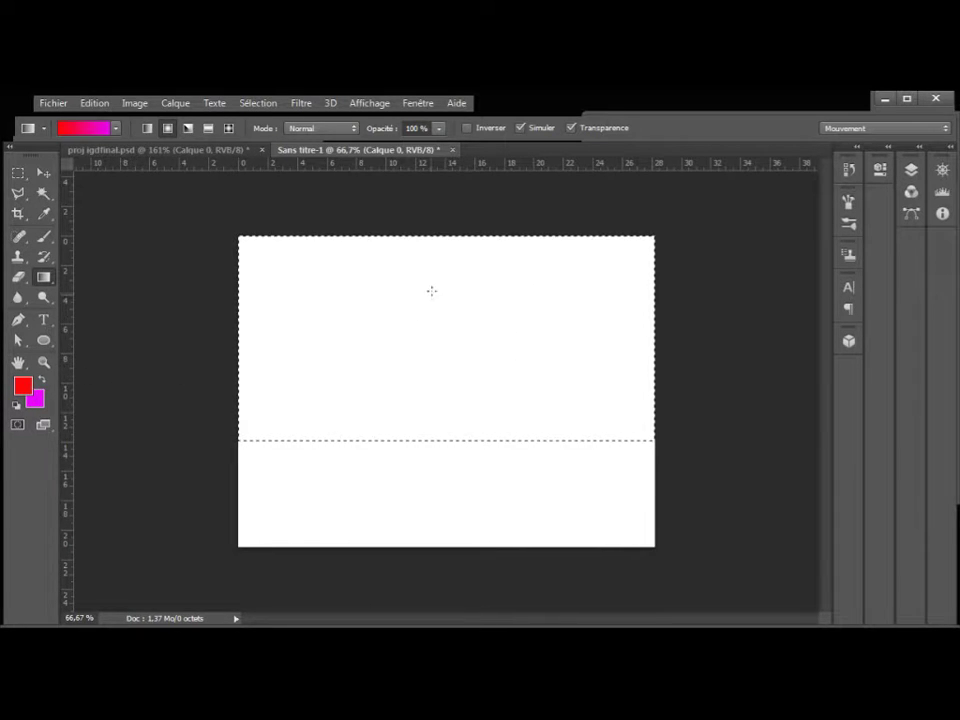
left_click_drag(445, 237, 445, 438)
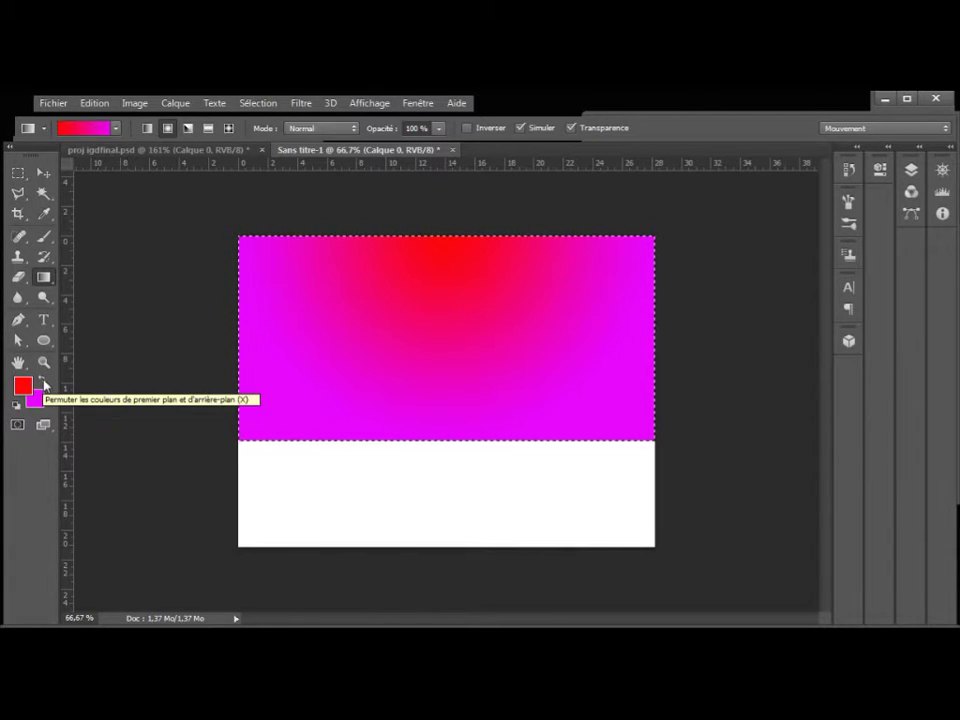
With the foreground and background colours swapped, draw a radial gradient from the selection's bottom edge up to its top edge and undo it
left_click(43, 382)
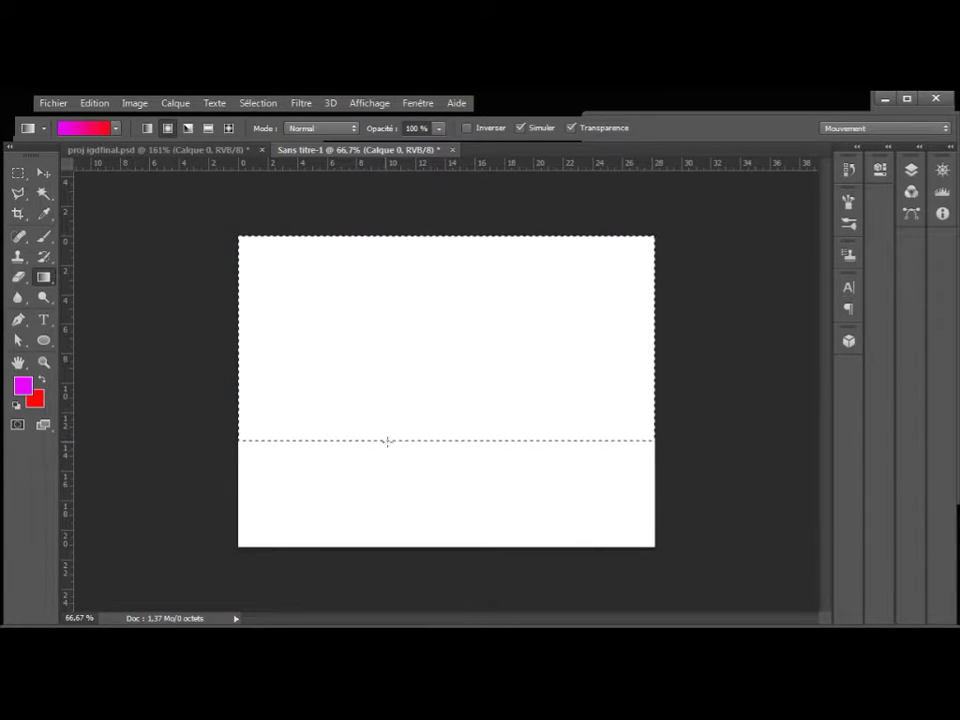
left_click_drag(437, 436, 441, 229)
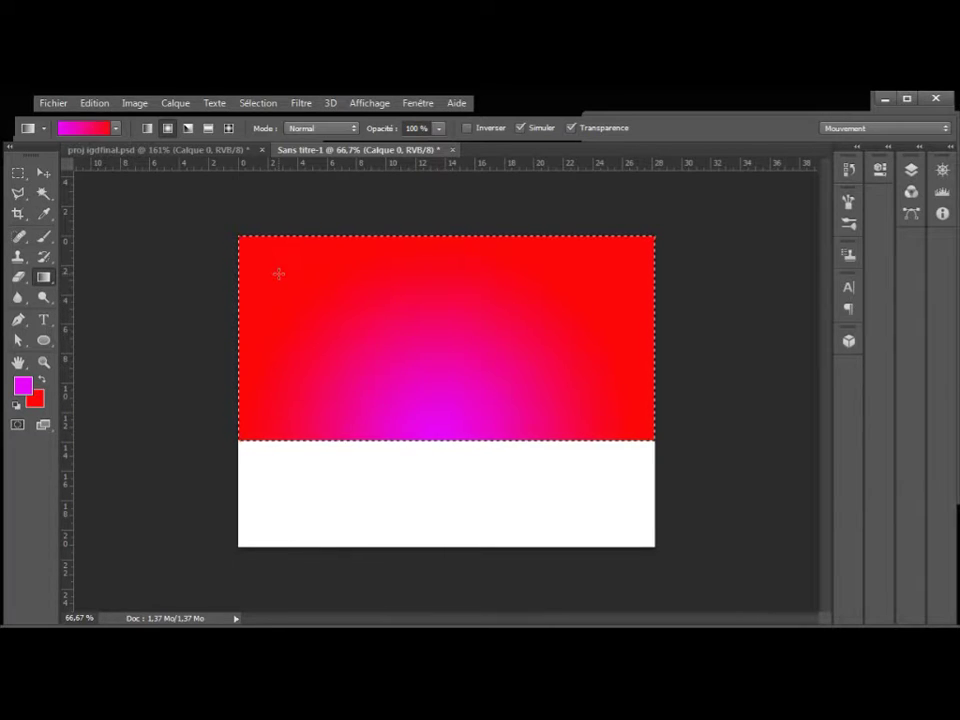
key("ctrl+z")
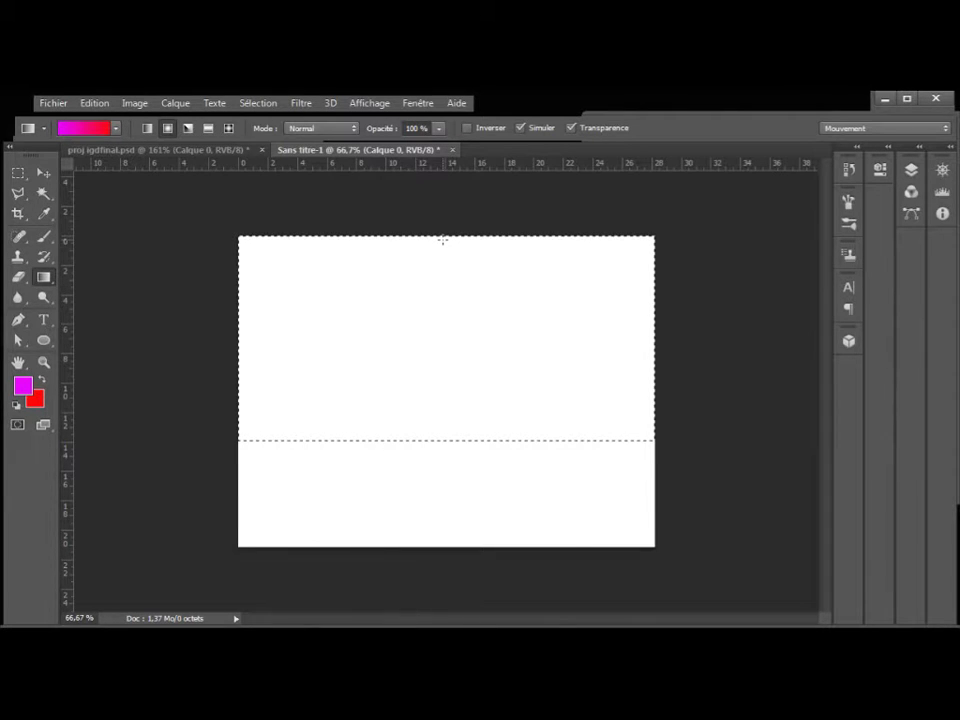
Draw a radial gradient from the centre of the selection's top edge down to its bottom edge and undo it
left_click_drag(443, 240, 443, 281)
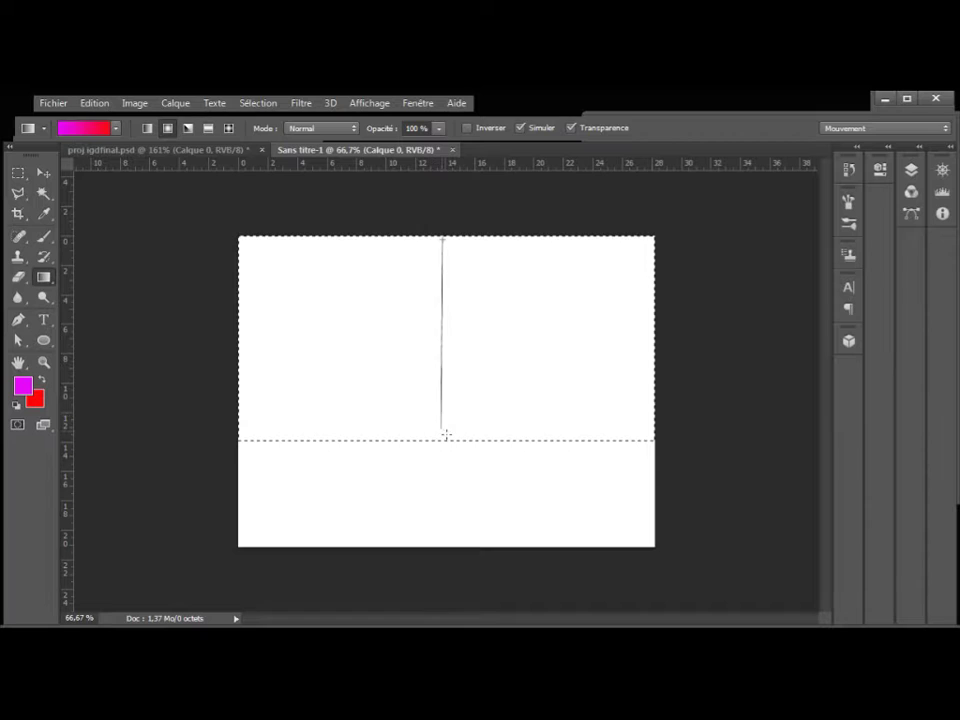
left_click_drag(446, 434, 442, 436)
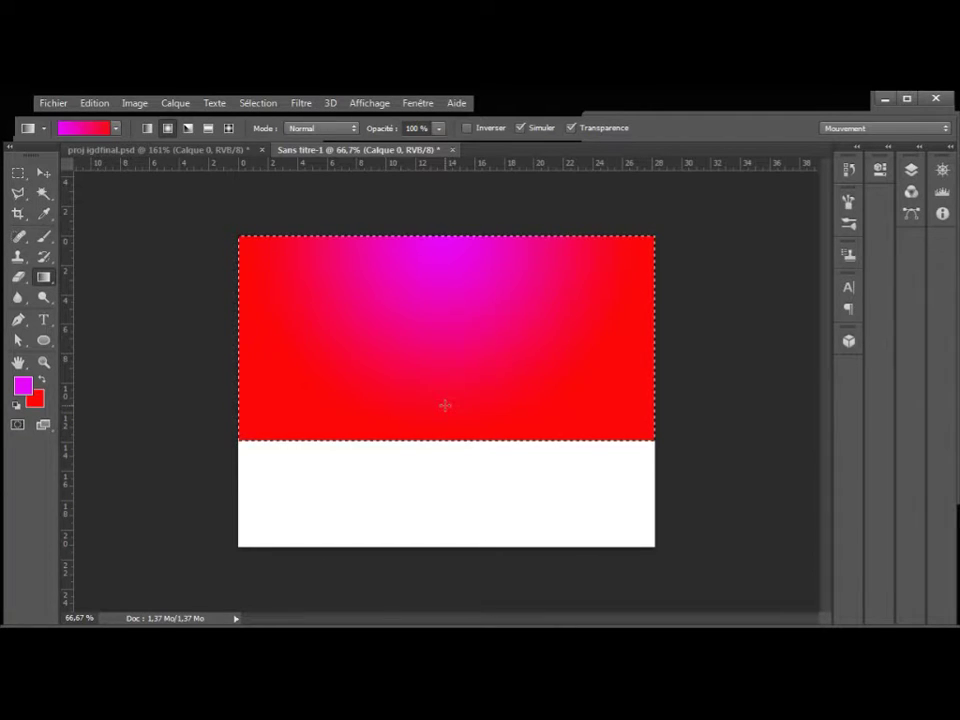
key("ctrl+z")
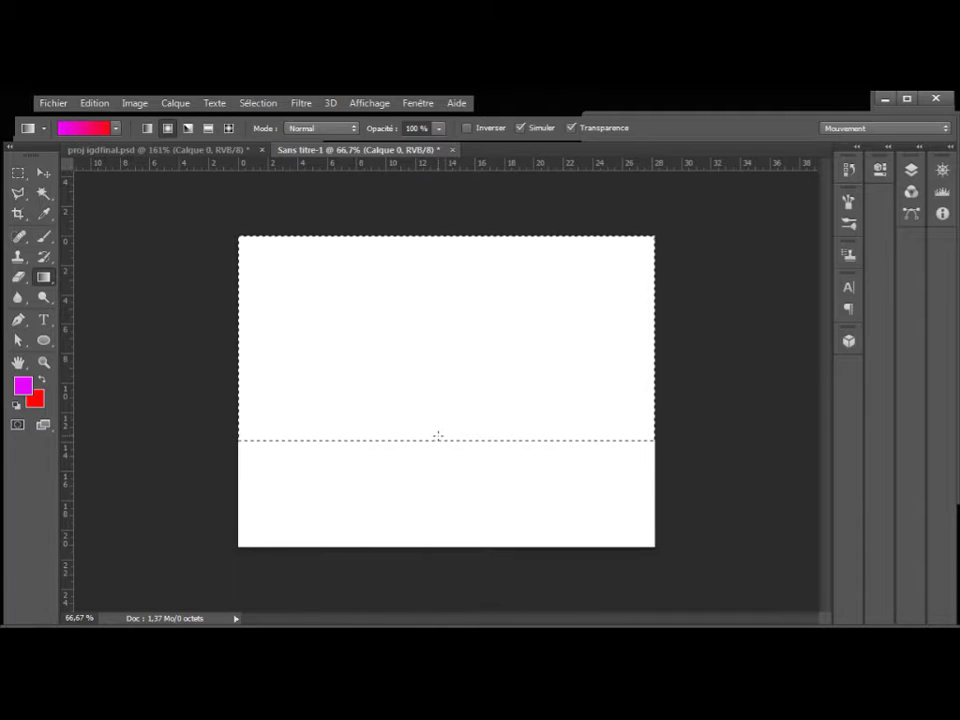
Fill the selection with a magenta-to-red radial gradient drawn from its bottom edge's centre straight up to its top edge
left_click_drag(439, 437, 442, 354)
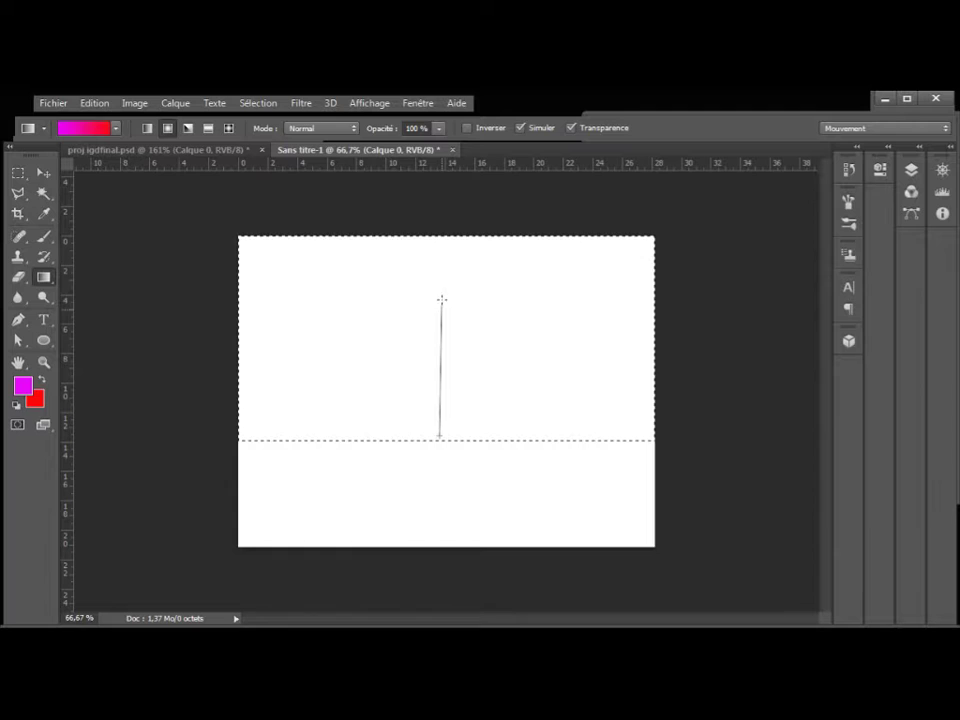
left_click_drag(442, 244, 441, 246)
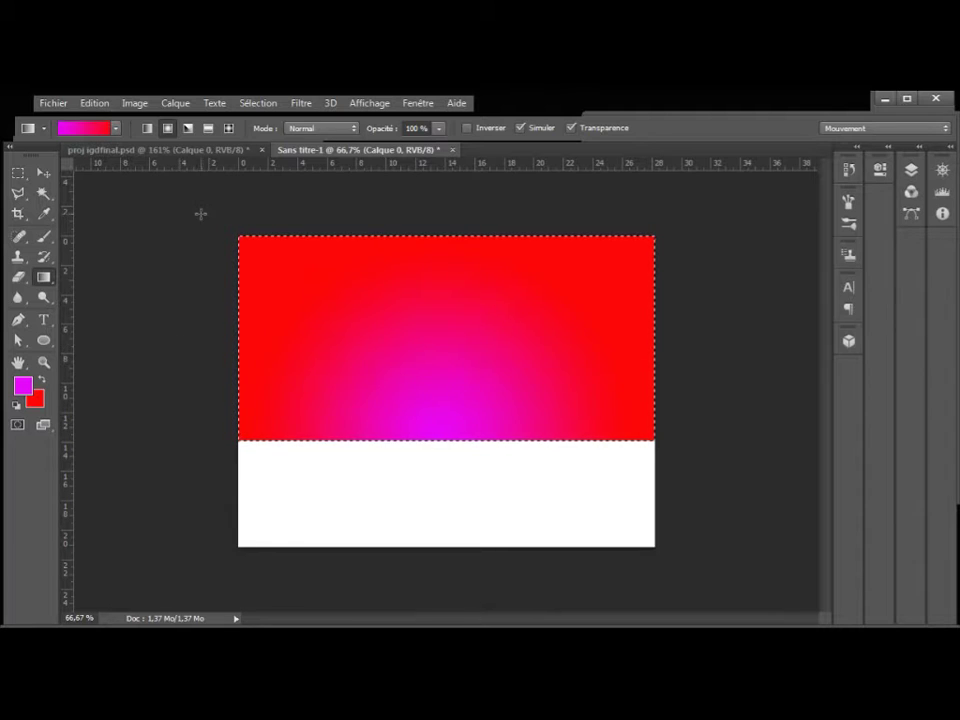
Open the gradient for editing, preview the Premier plan -> transparent and Densité neutre presets, and return to Premier plan -> arrière-plan
left_click(88, 130)
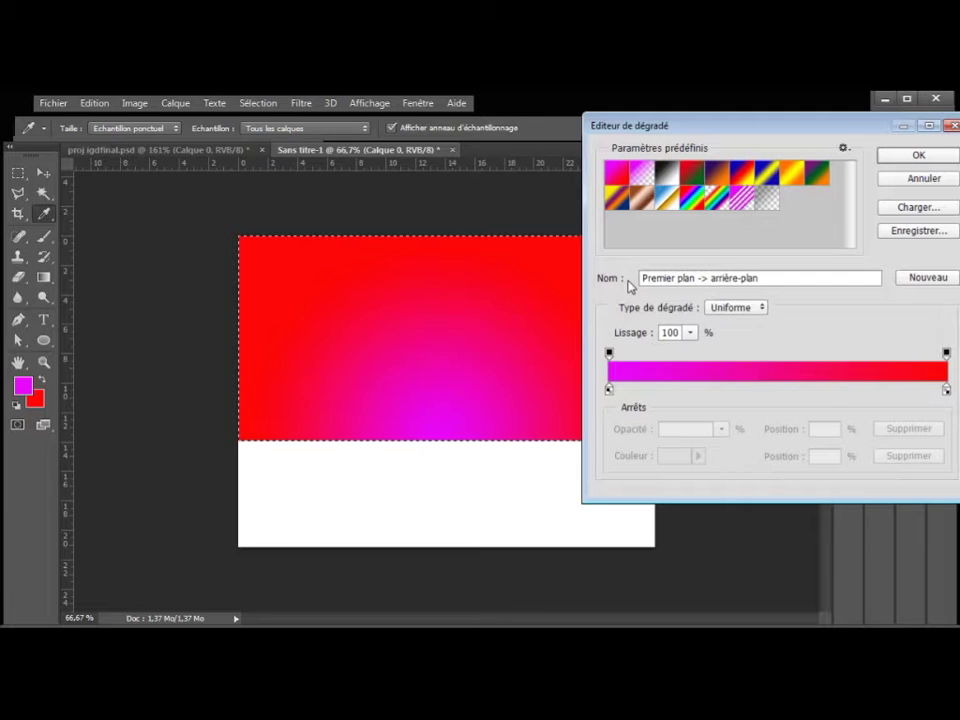
left_click(641, 172)
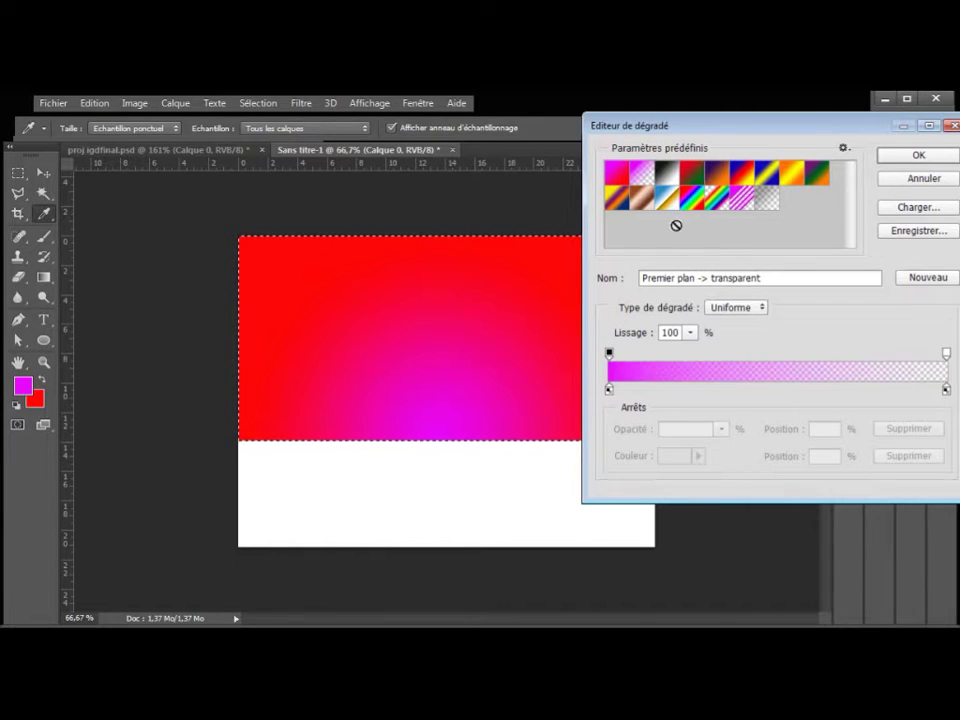
left_click(768, 202)
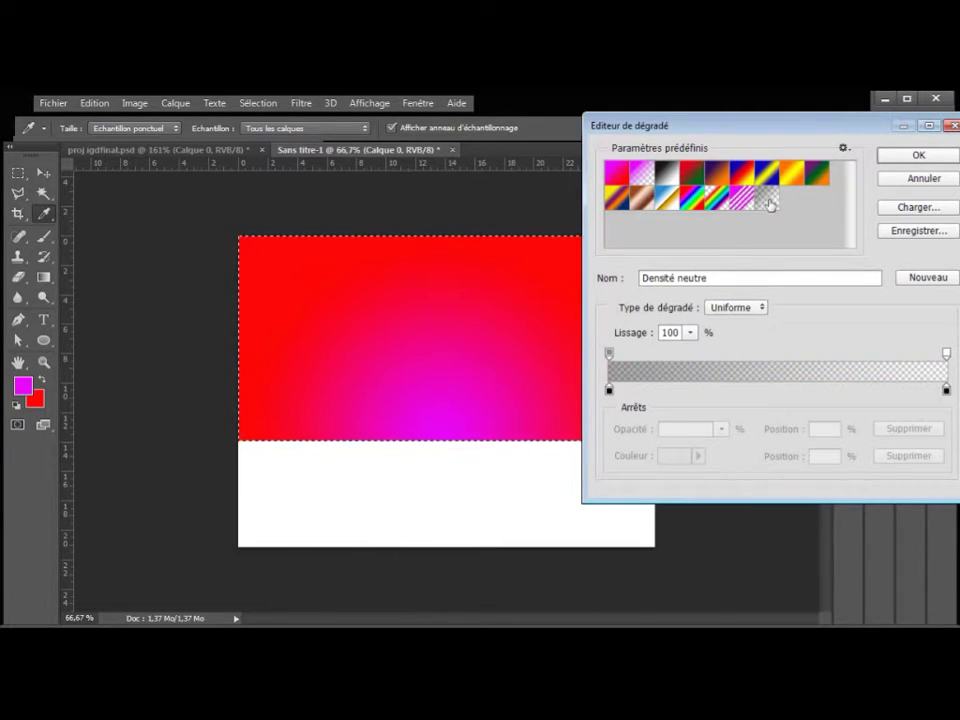
left_click(616, 172)
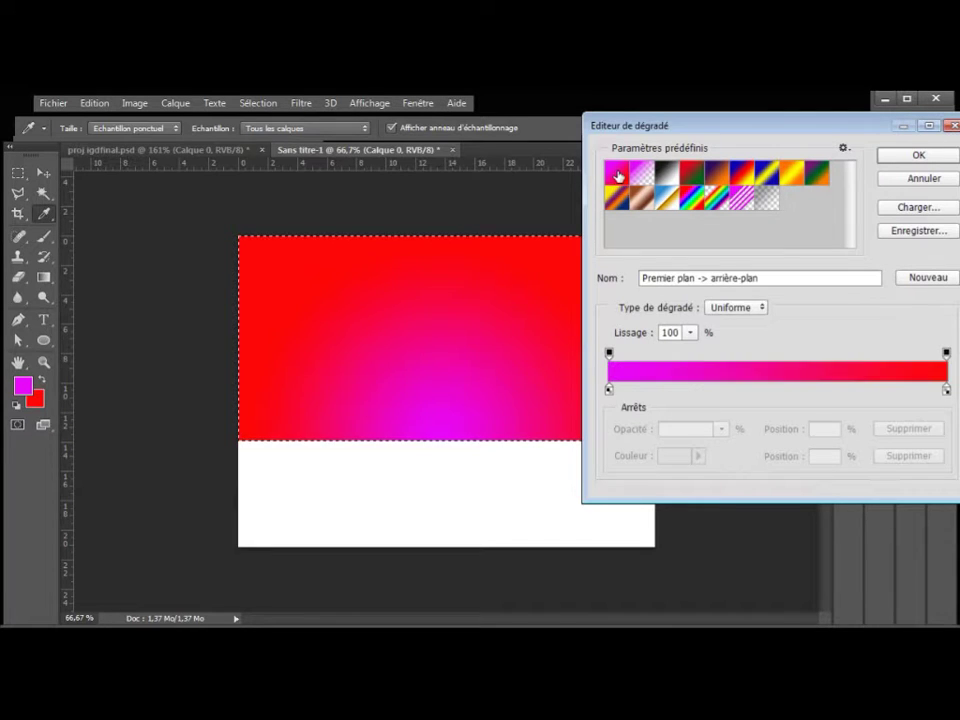
Switch the gradient type to Bruit and back to Uniforme
left_click(763, 310)
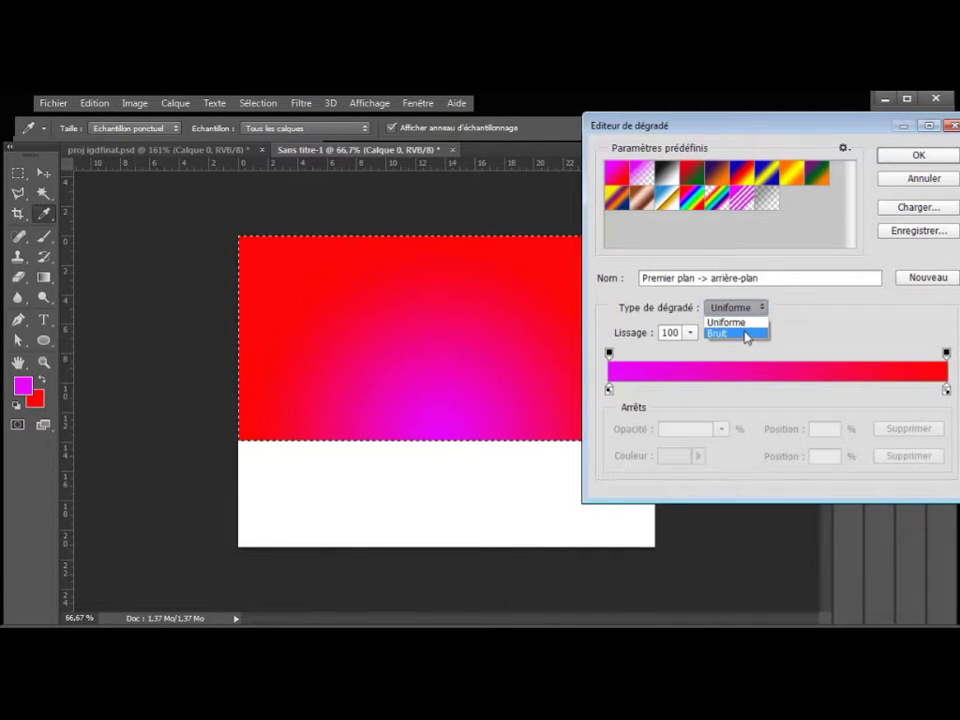
left_click(746, 334)
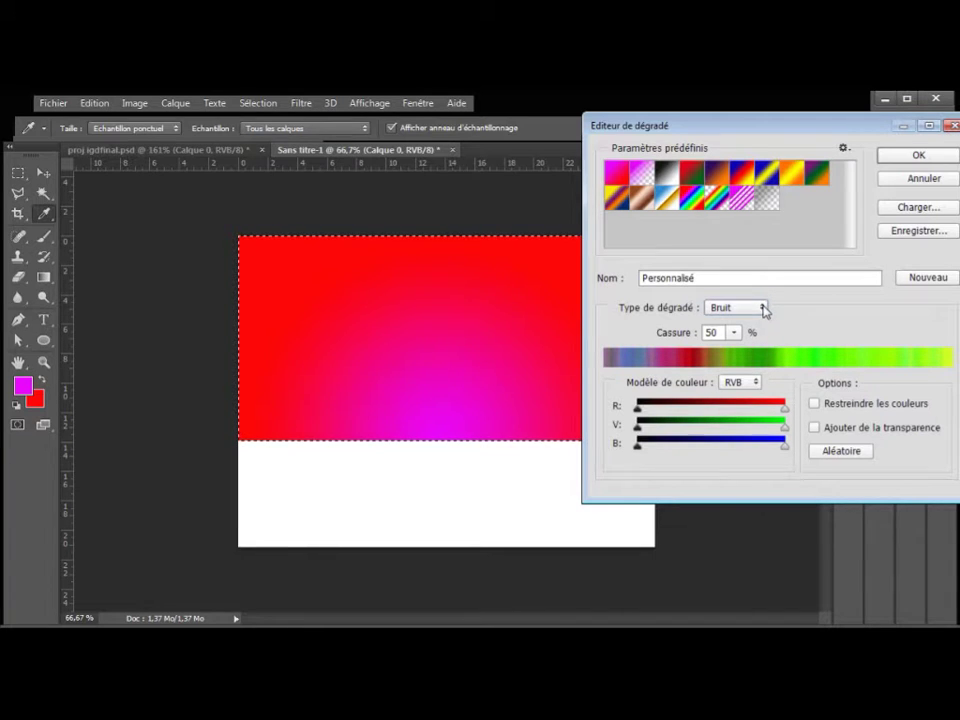
left_click(763, 310)
left_click(758, 322)
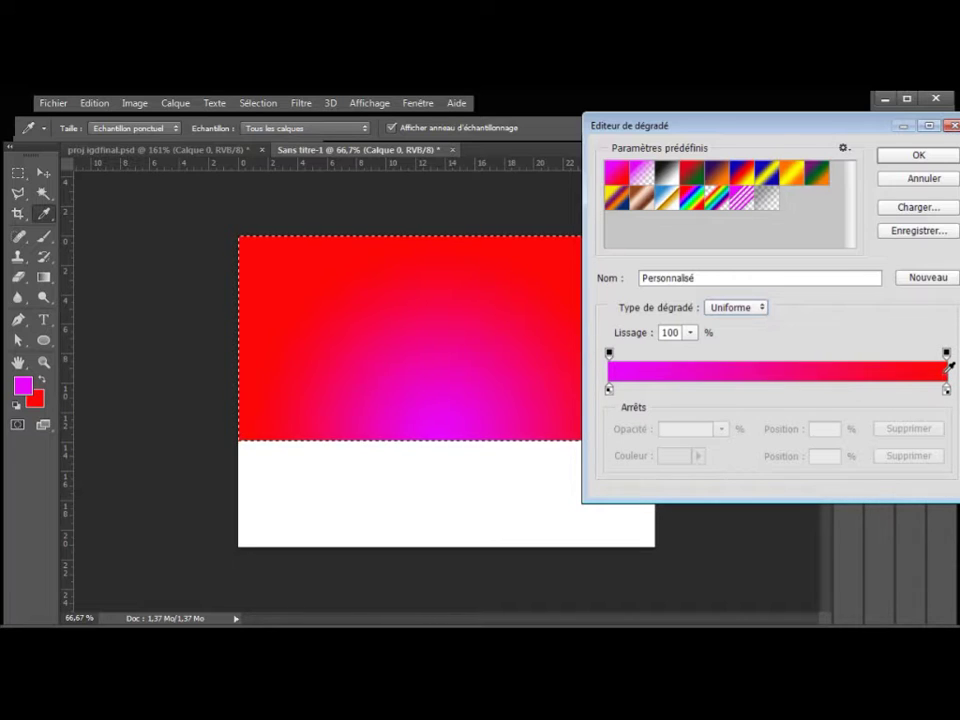
Select both end opacity stops, try the opacity midpoint at 41 % and 31 %, and return it to 50 %
left_click(609, 354)
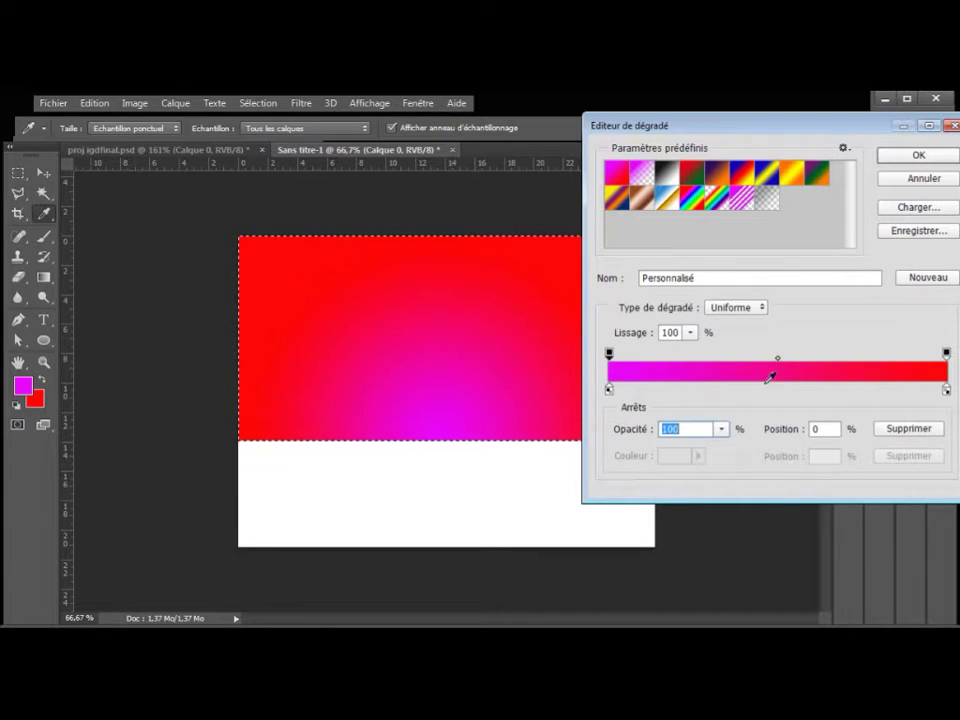
left_click(947, 354)
left_click_drag(779, 362, 767, 364)
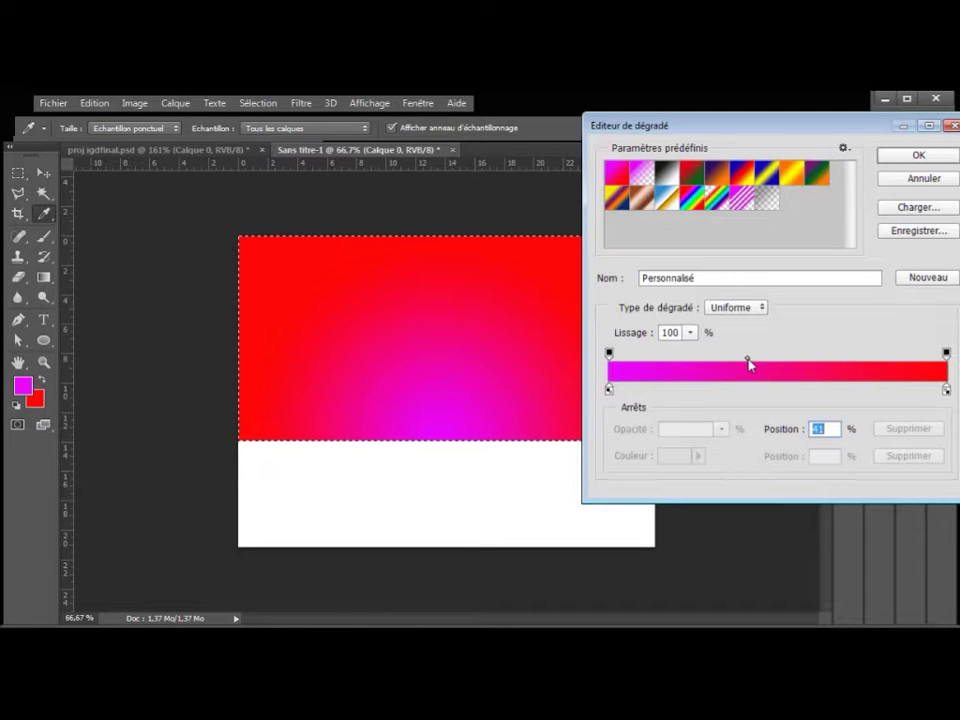
mouse_move(750, 365)
left_mouse_down()
mouse_move(833, 366)
mouse_move(739, 372)
left_mouse_up()
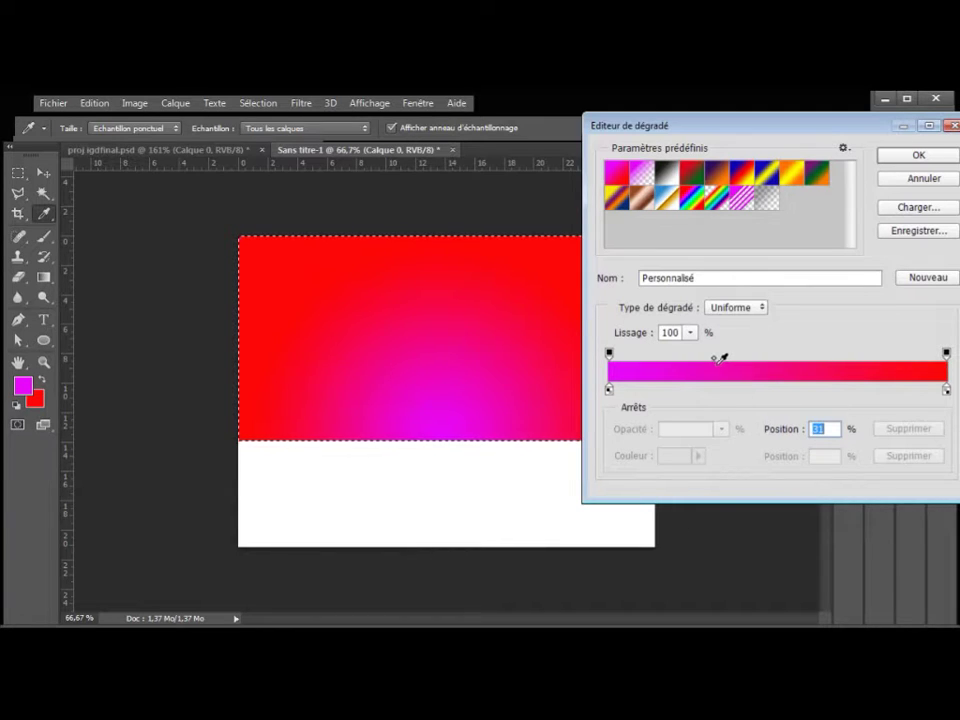
left_click_drag(714, 364, 781, 366)
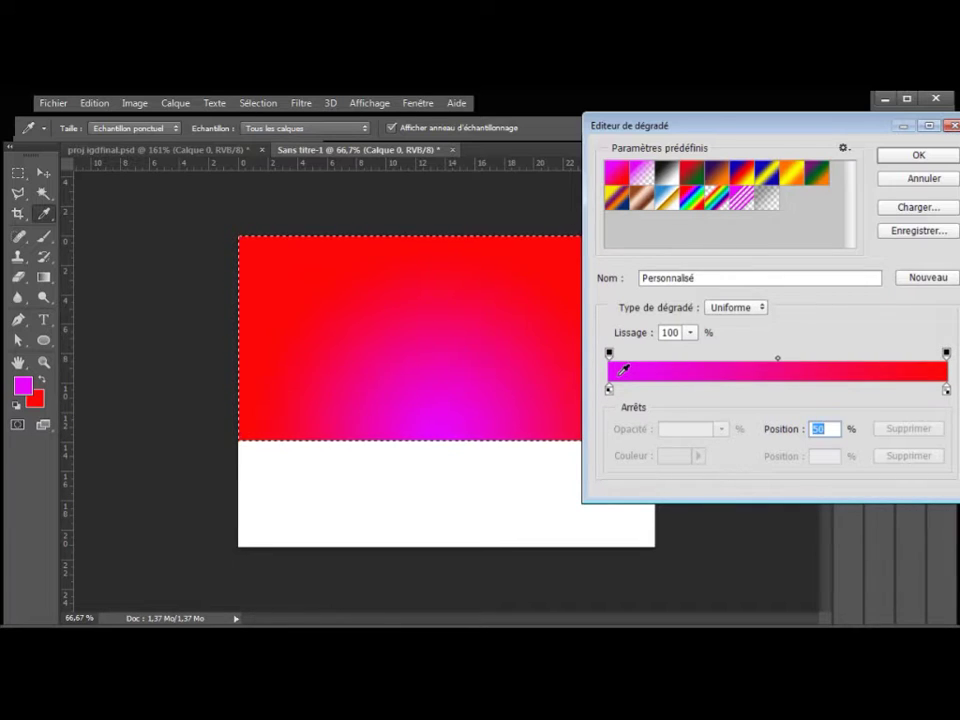
Add an orange fc9004 colour stop to the gradient at position 82 %
left_click(887, 392)
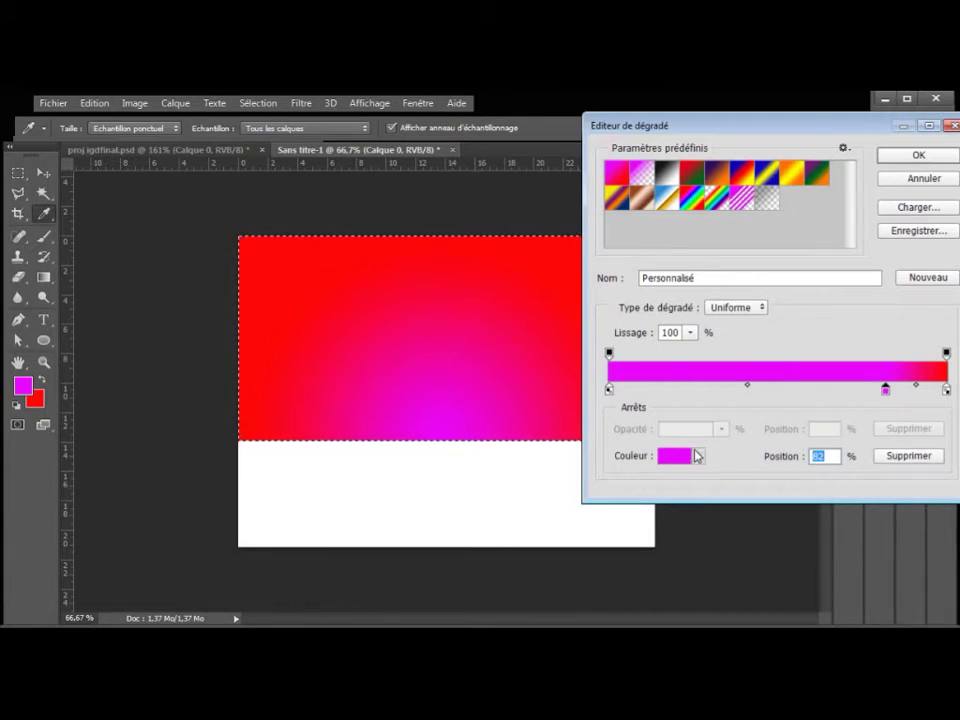
left_click(675, 456)
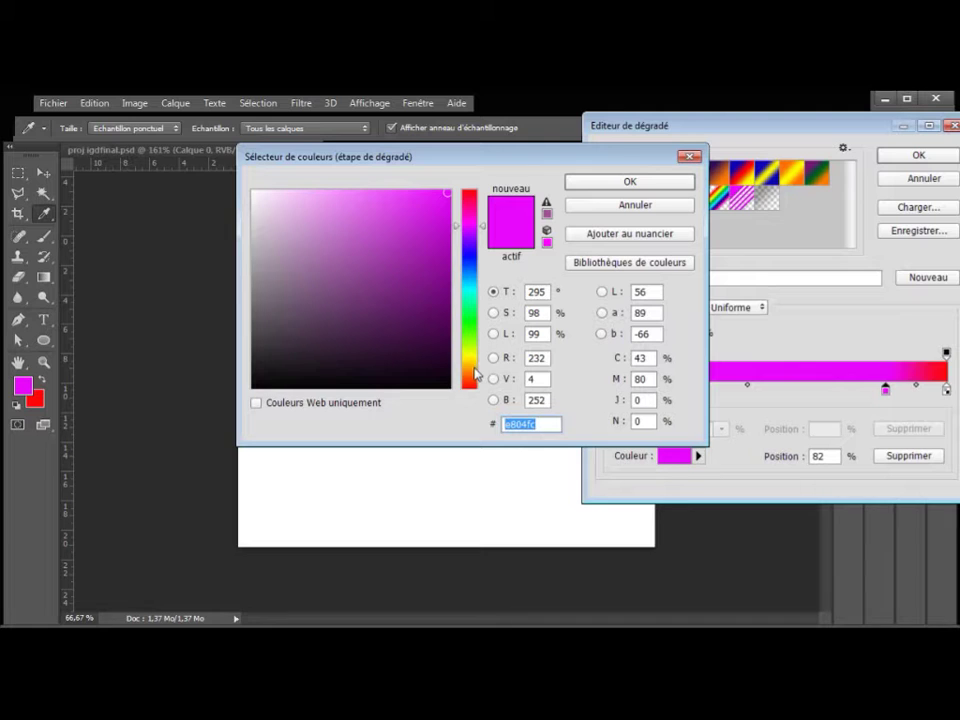
left_click(474, 368)
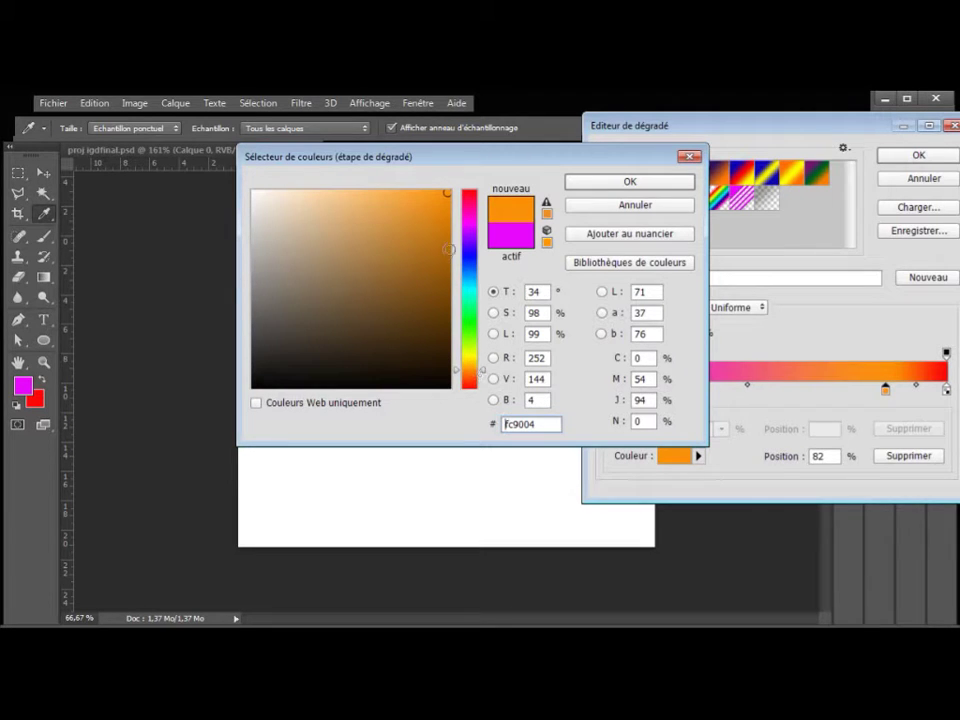
left_click(628, 183)
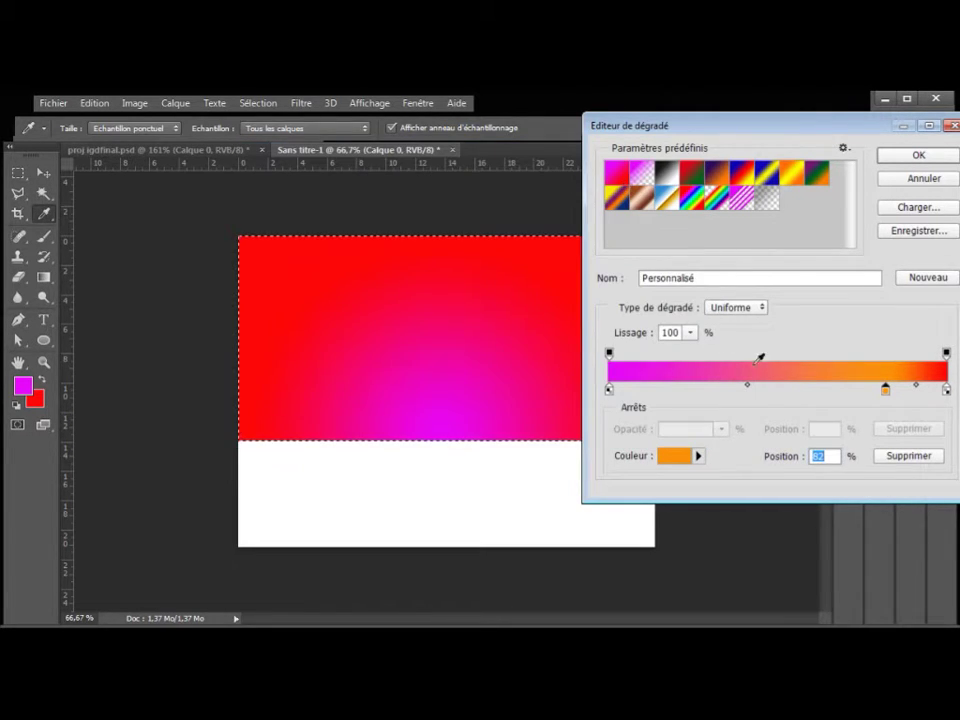
Add a yellow f9fc04 colour stop to the gradient at position 64 %
left_click(824, 392)
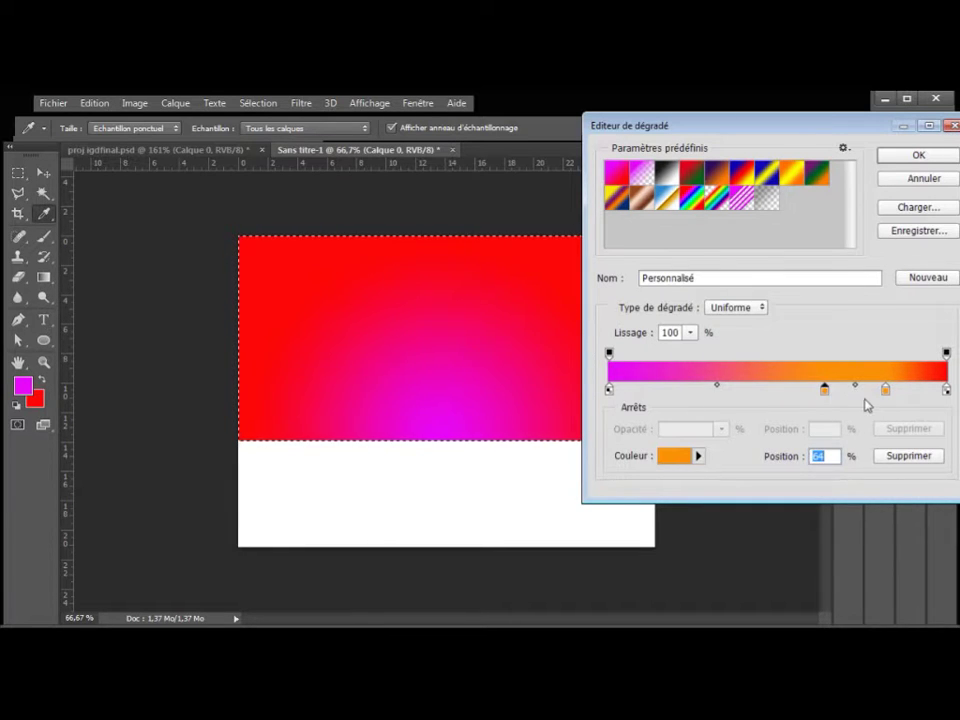
left_click(683, 457)
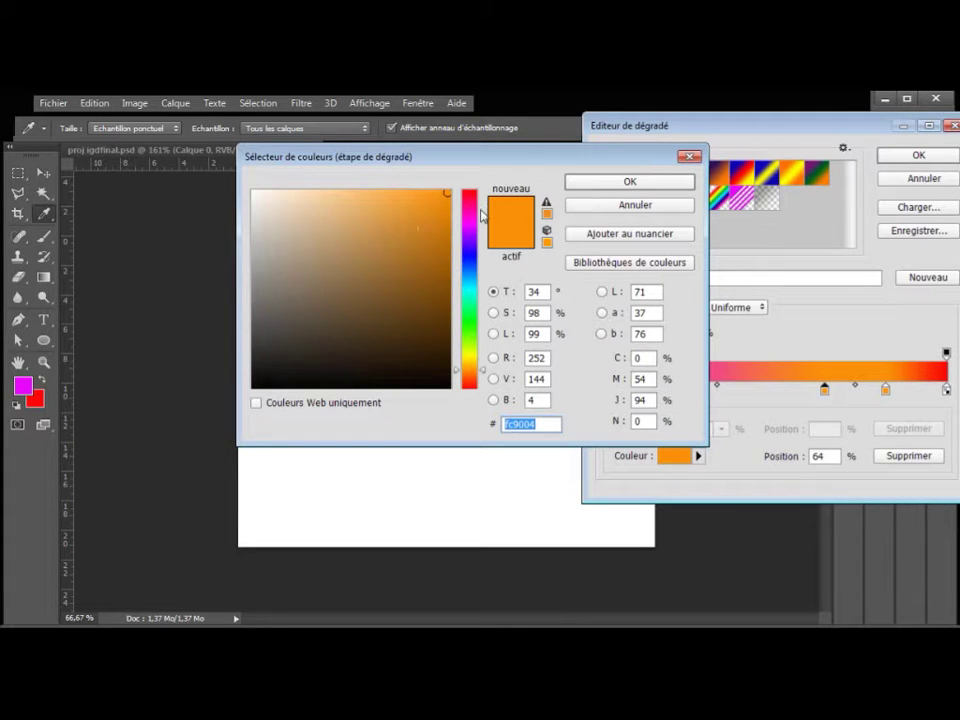
left_click(472, 356)
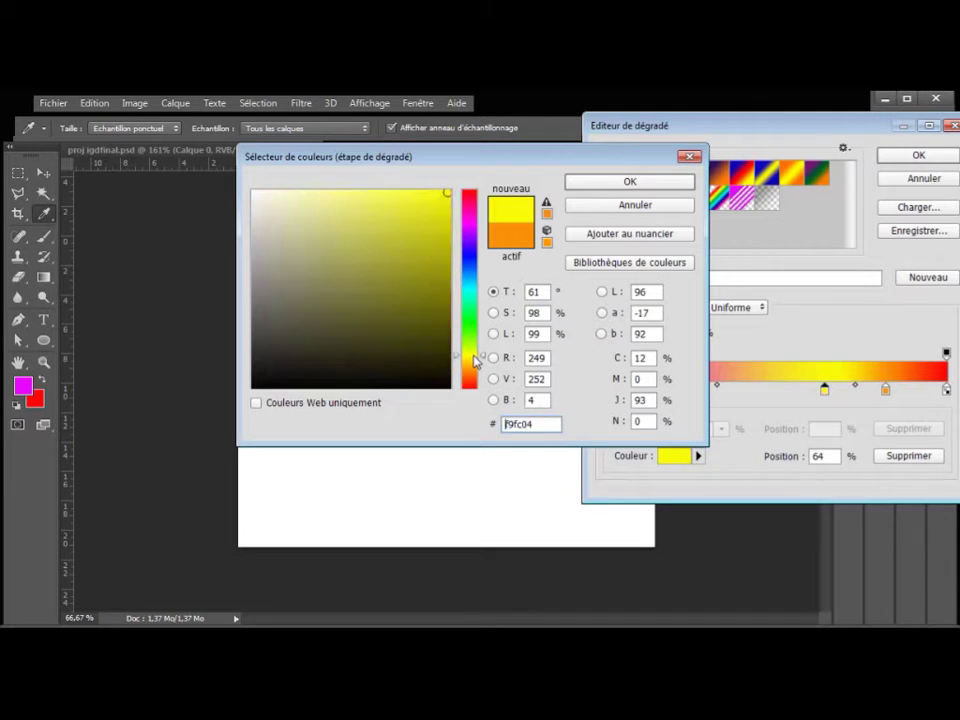
left_click(630, 184)
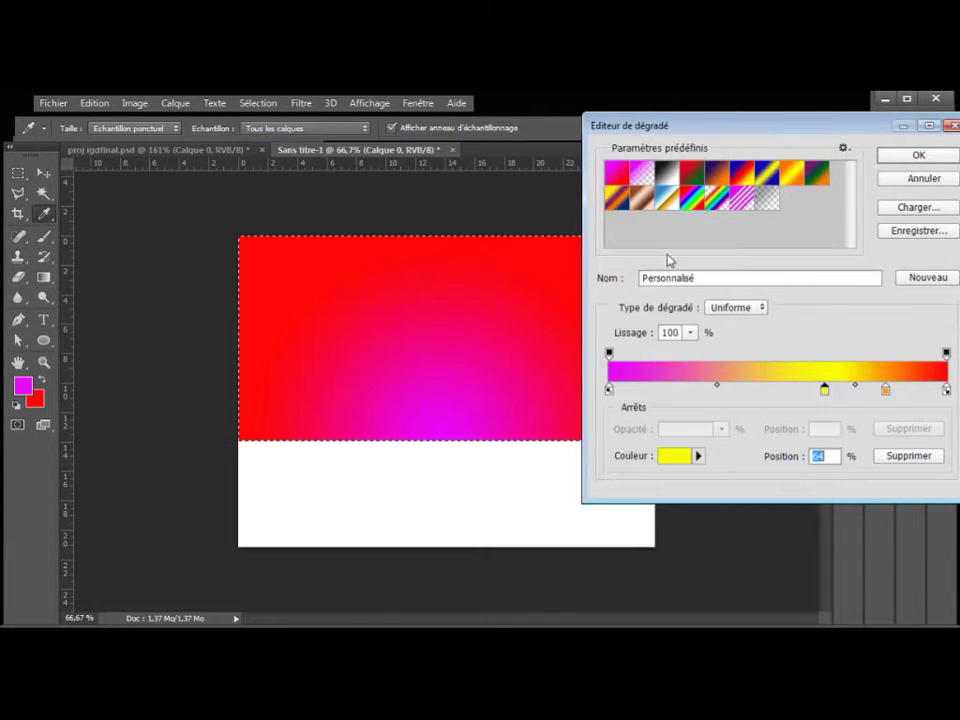
Add a green 04fc0a colour stop to the gradient at position 48 %
left_click(769, 390)
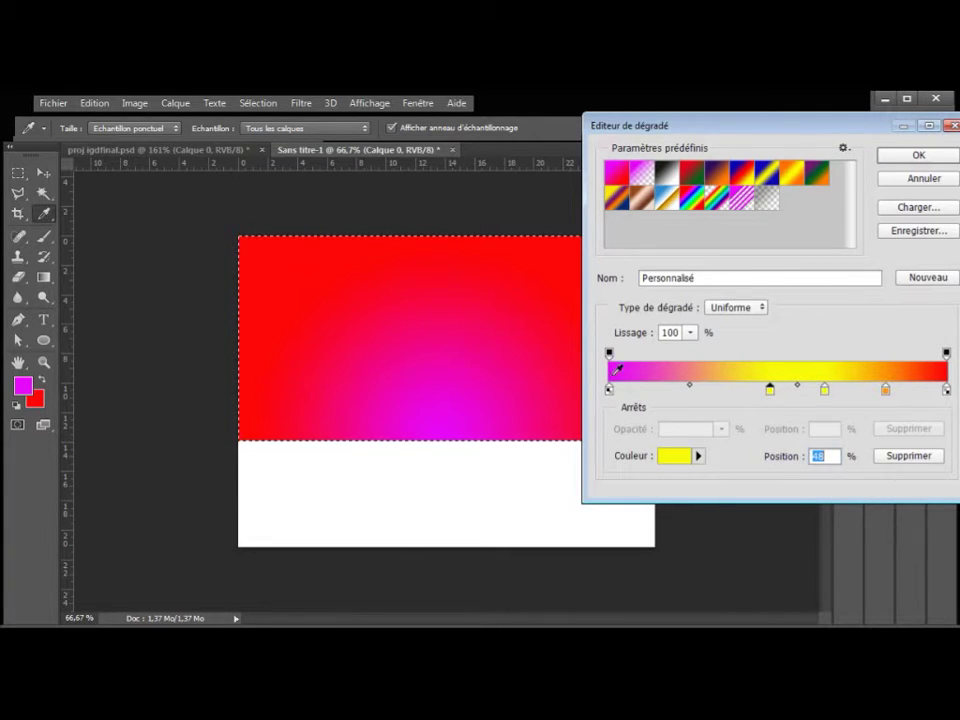
left_click(672, 456)
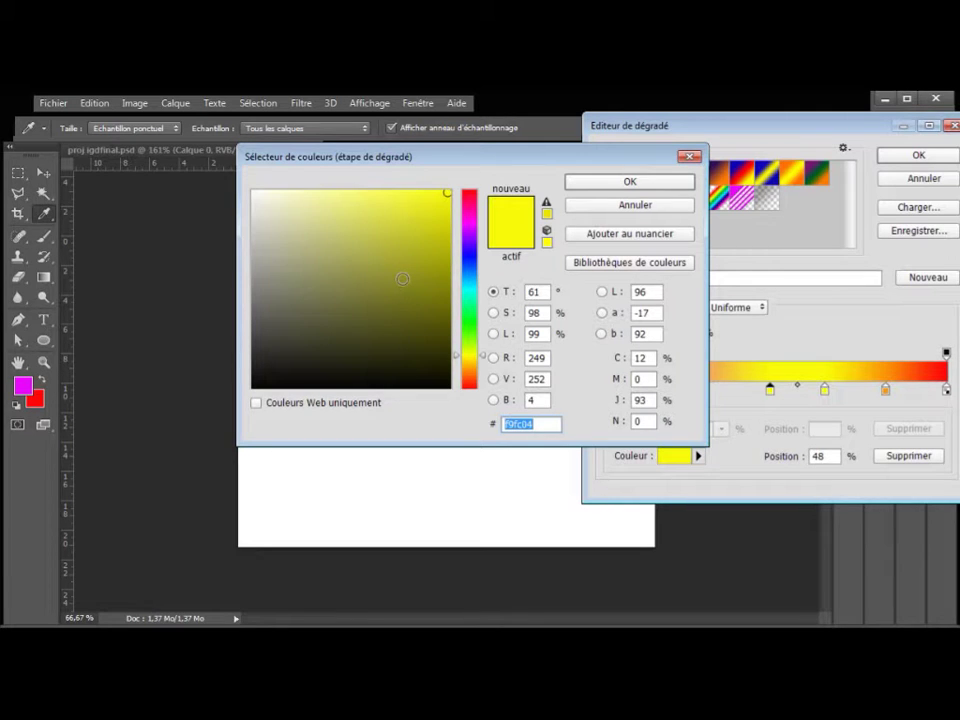
left_click(469, 322)
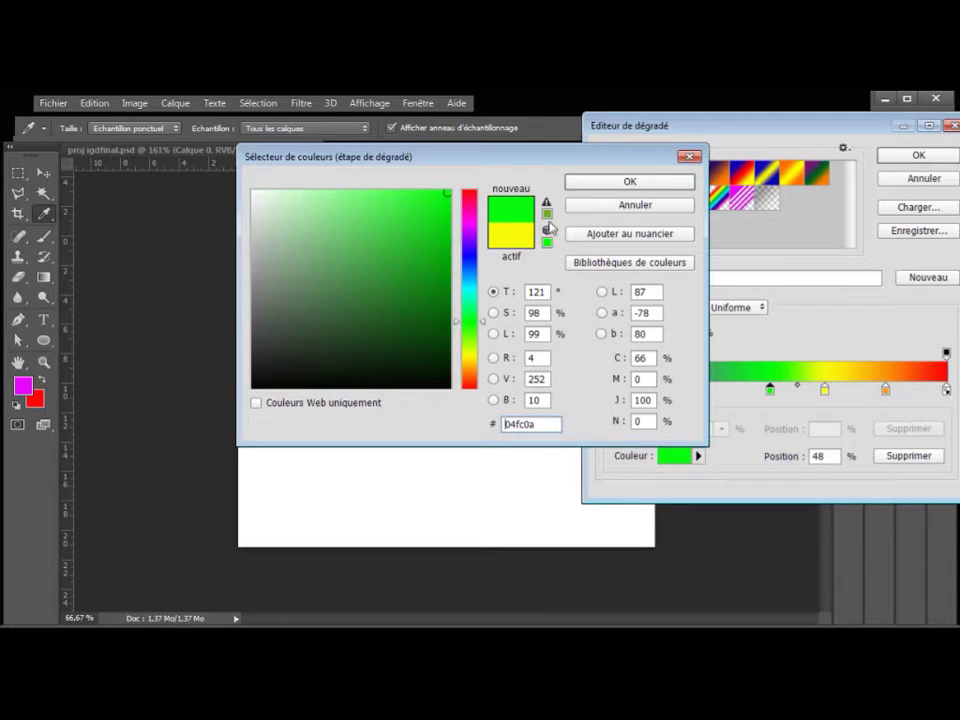
left_click(630, 184)
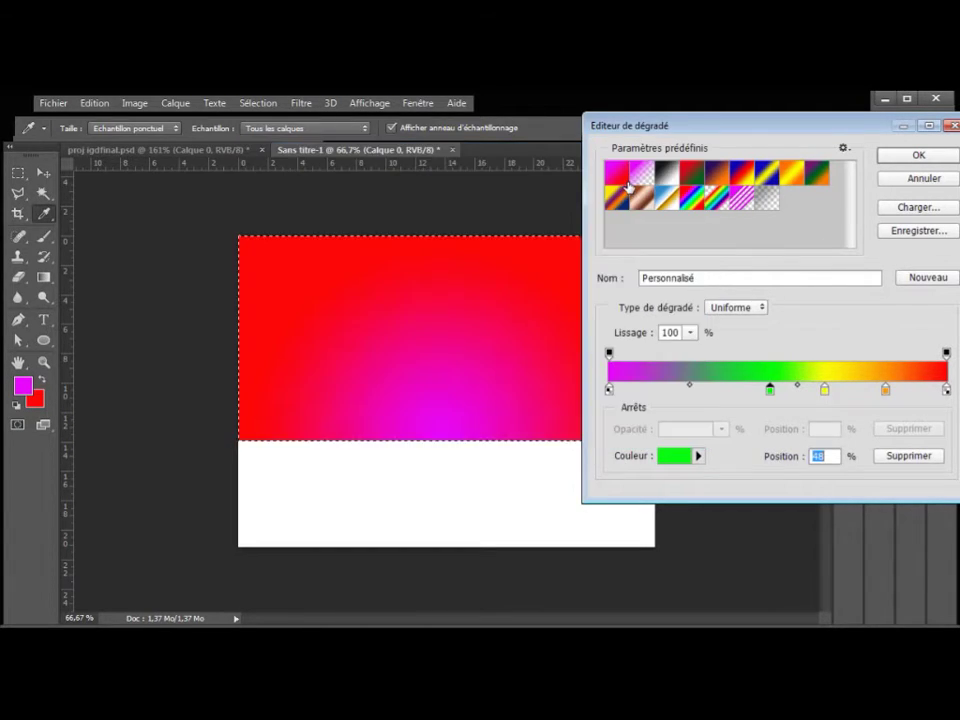
Add a blue 0450fc colour stop to the gradient at position 28 %
left_click(705, 391)
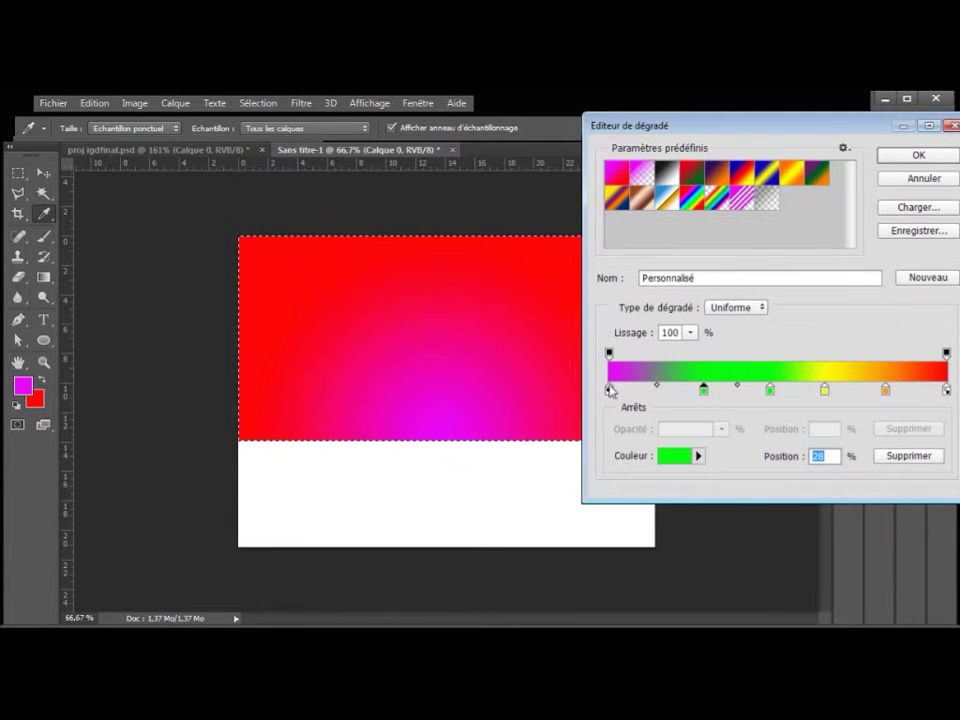
left_click(675, 457)
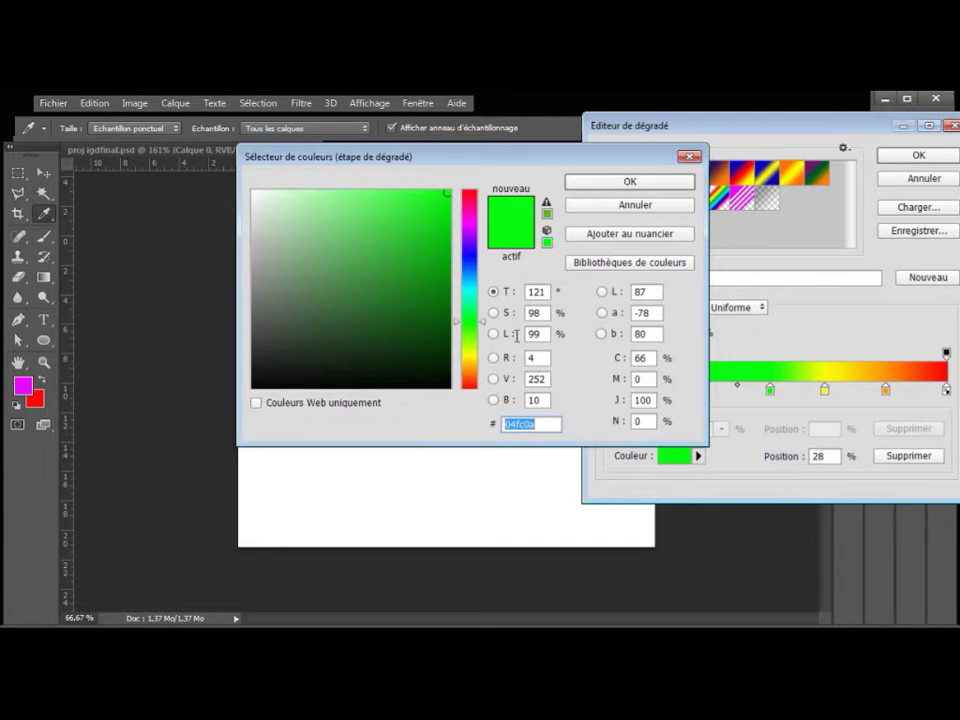
left_click_drag(469, 259, 468, 267)
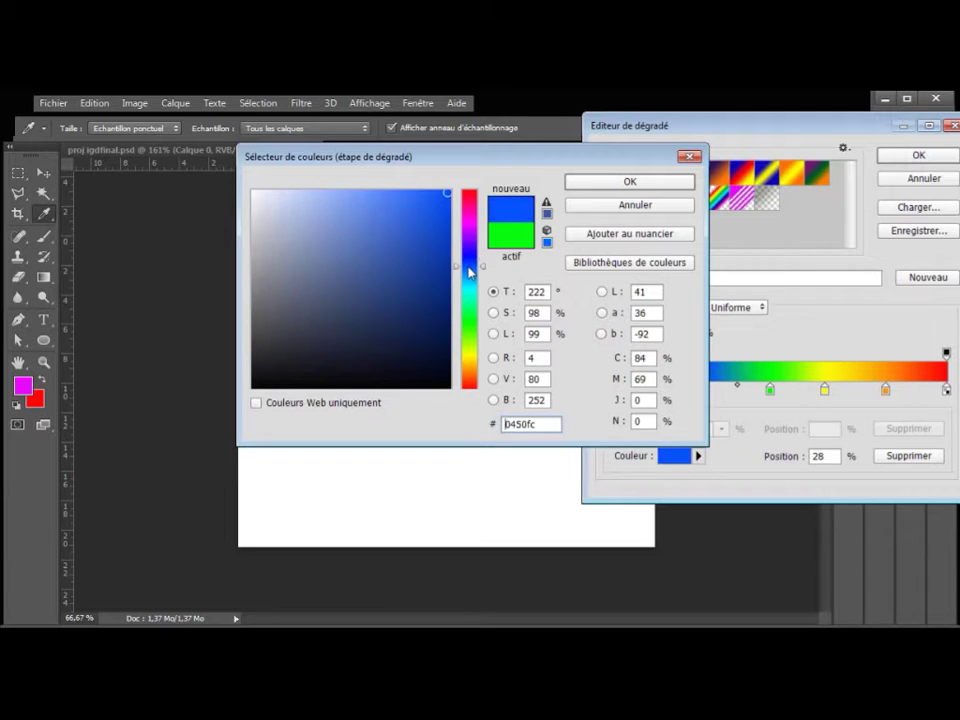
left_click(626, 184)
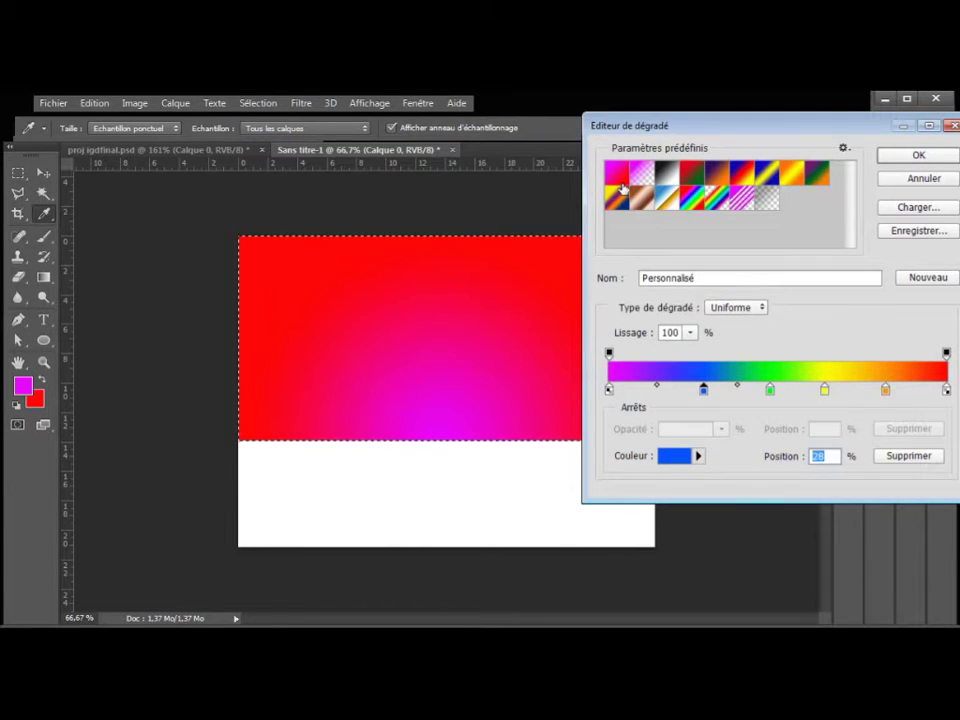
Add a violet colour stop to the gradient at position 14 %, between the magenta and blue stops
left_click_drag(654, 389, 661, 391)
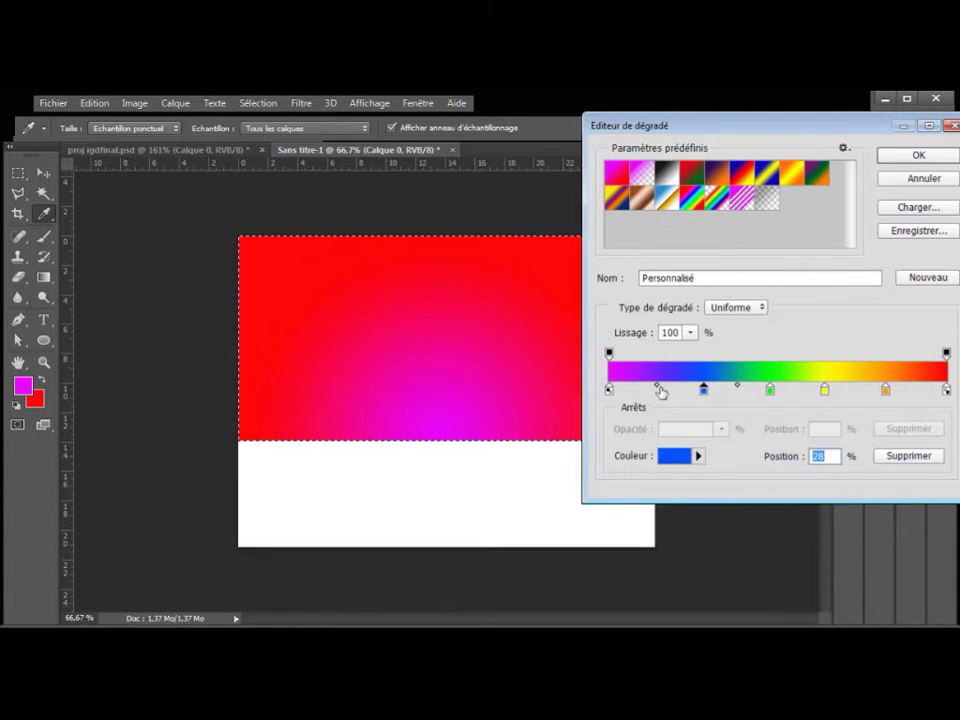
left_click(657, 390)
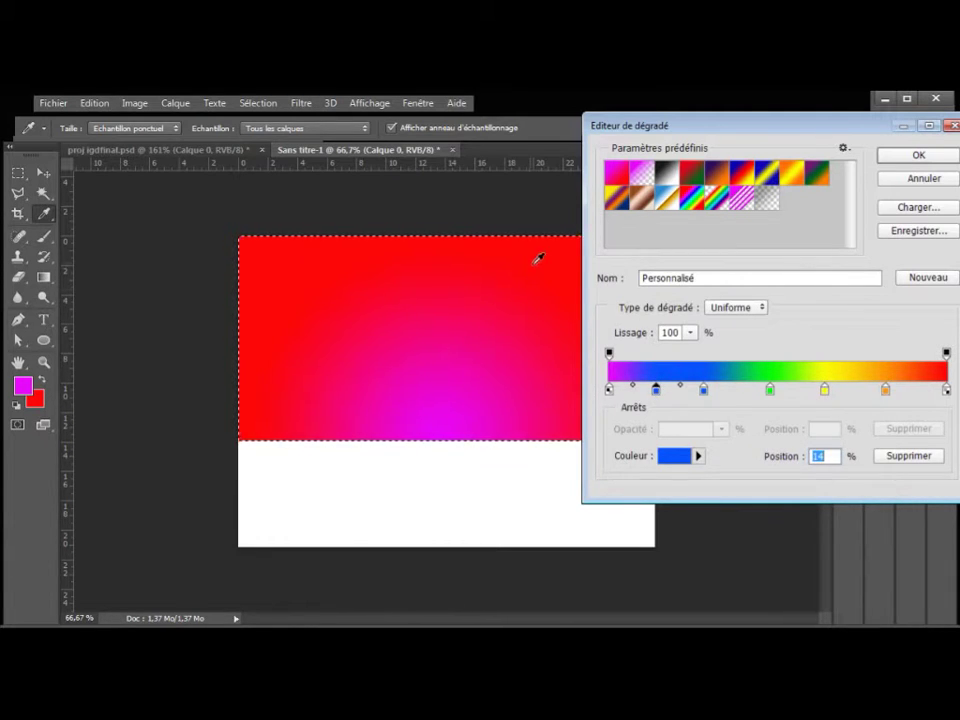
left_click(672, 456)
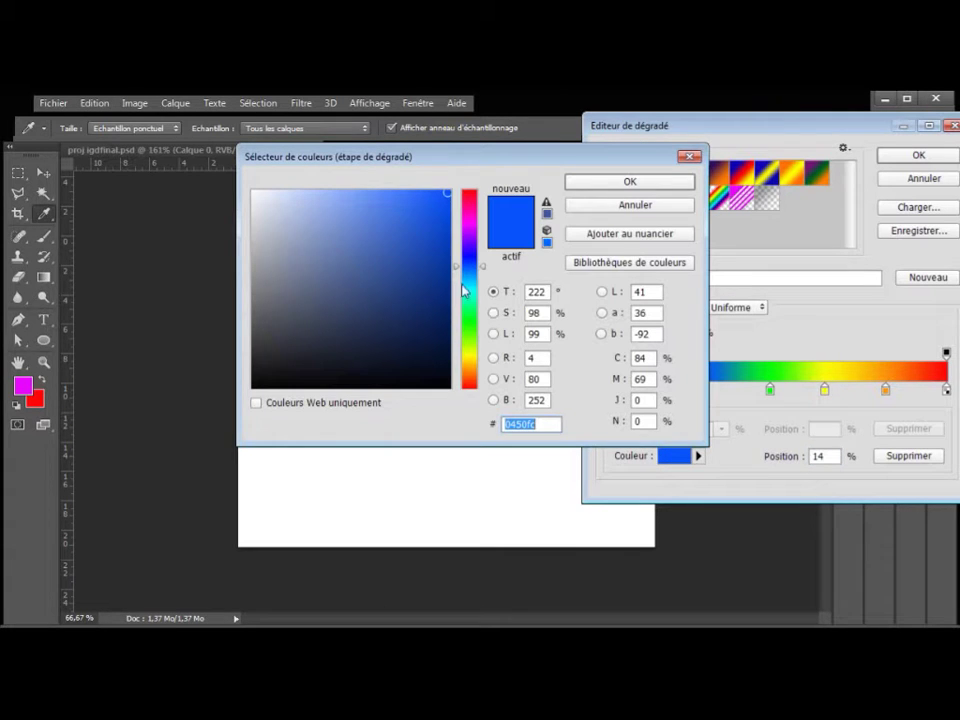
left_click(474, 240)
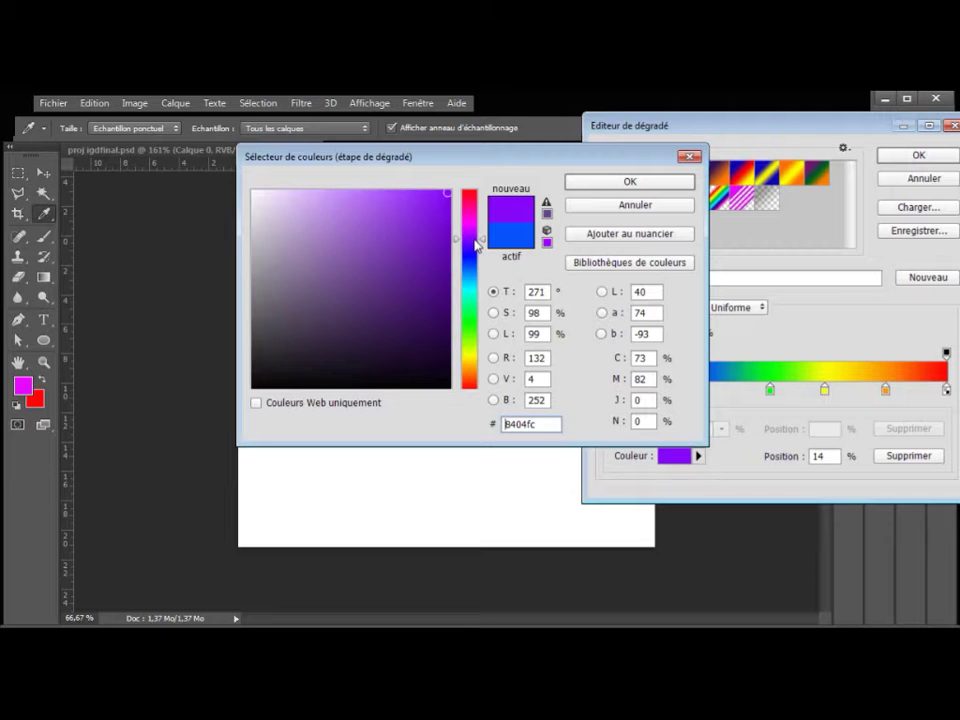
mouse_move(475, 240)
left_mouse_down()
mouse_move(471, 233)
mouse_move(473, 242)
left_mouse_up()
left_click(626, 182)
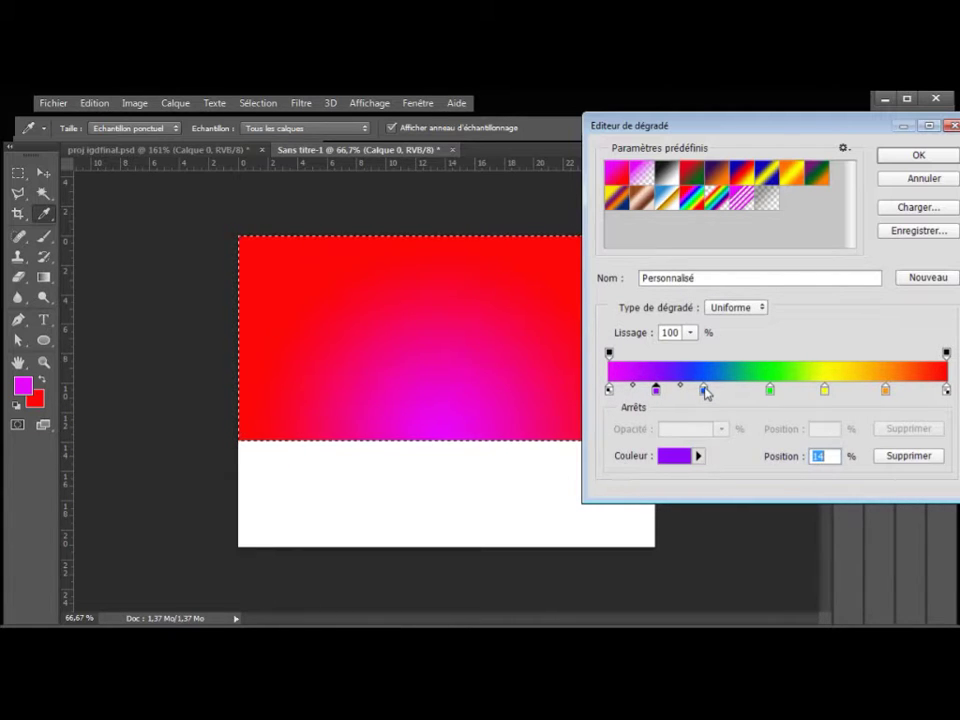
Even out the colour stops, moving orange to 84 %, yellow to 66 %, green to 48 % and violet to 15 %, with blue slightly closer to green
left_click_drag(705, 392, 711, 390)
left_click_drag(771, 390, 767, 390)
left_click_drag(885, 389, 893, 392)
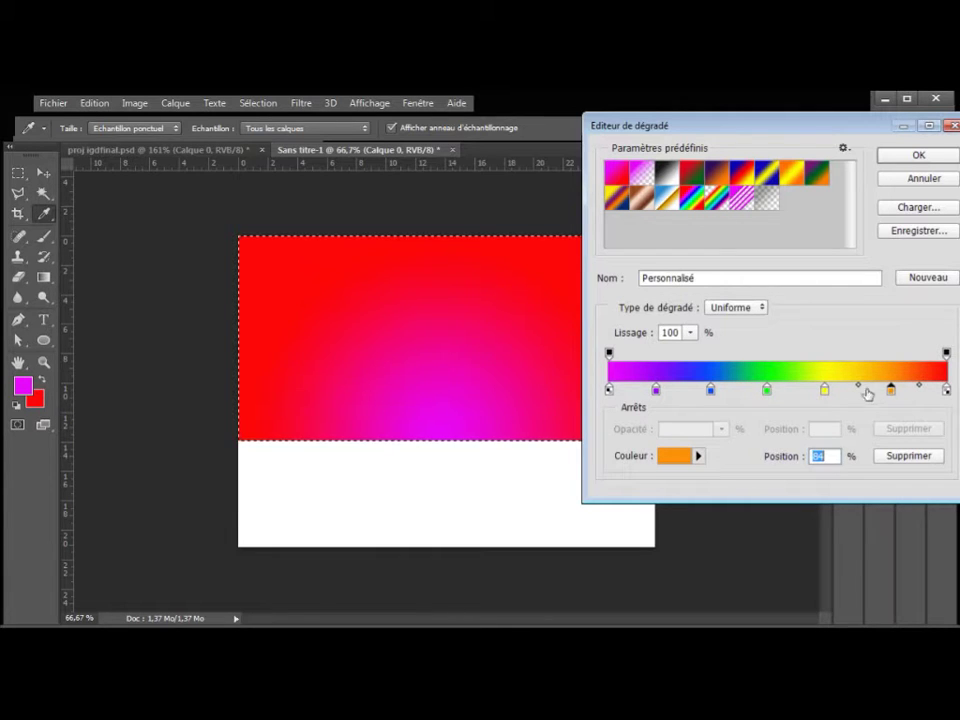
left_click_drag(827, 392, 835, 393)
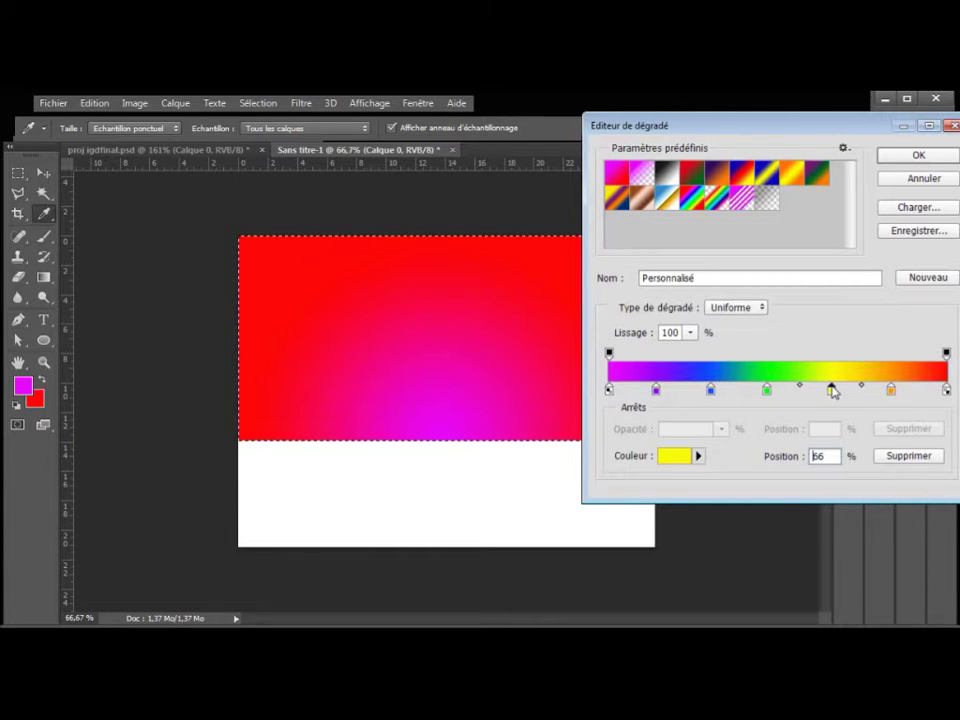
left_click_drag(768, 391, 773, 392)
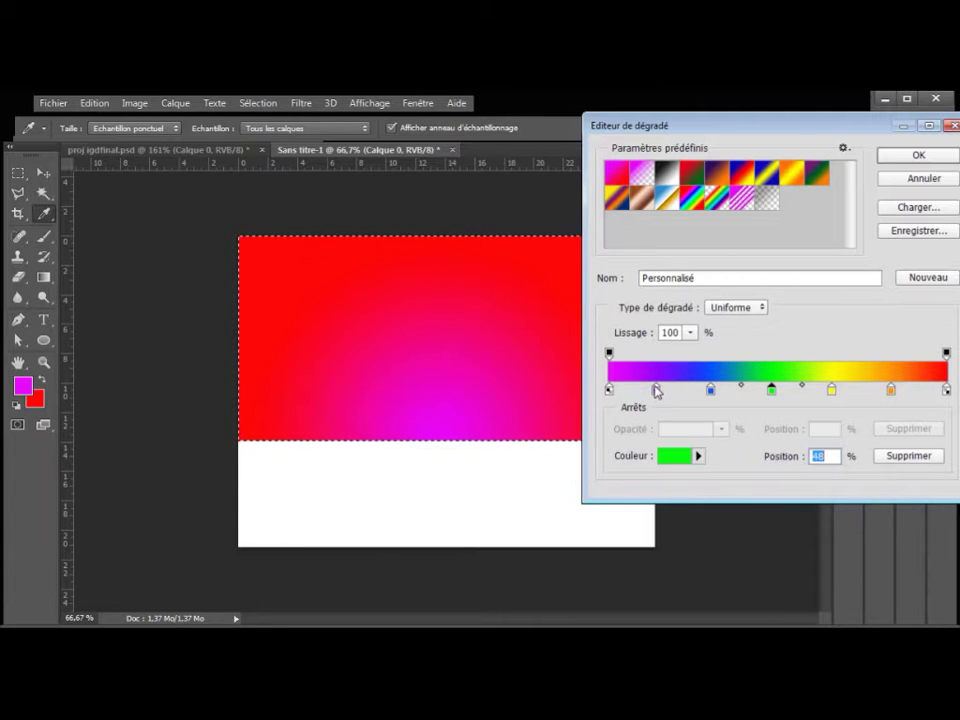
left_click(656, 390)
left_click_drag(656, 390, 660, 389)
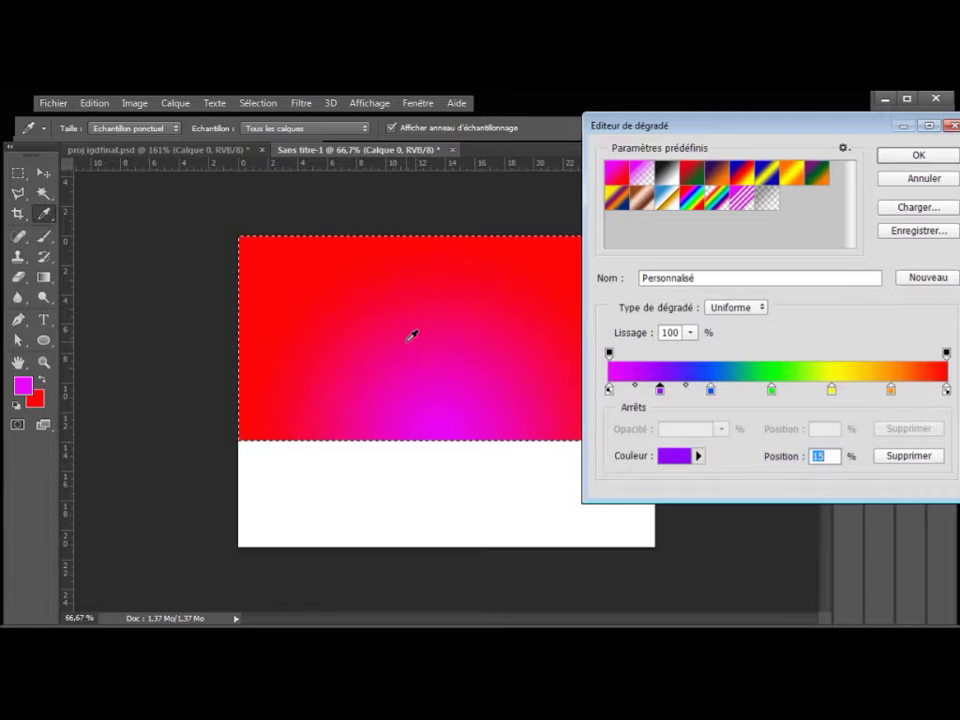
Accept the rainbow gradient and draw it radially in the upper selection, from its bottom centre up to near its top edge
key("alt")
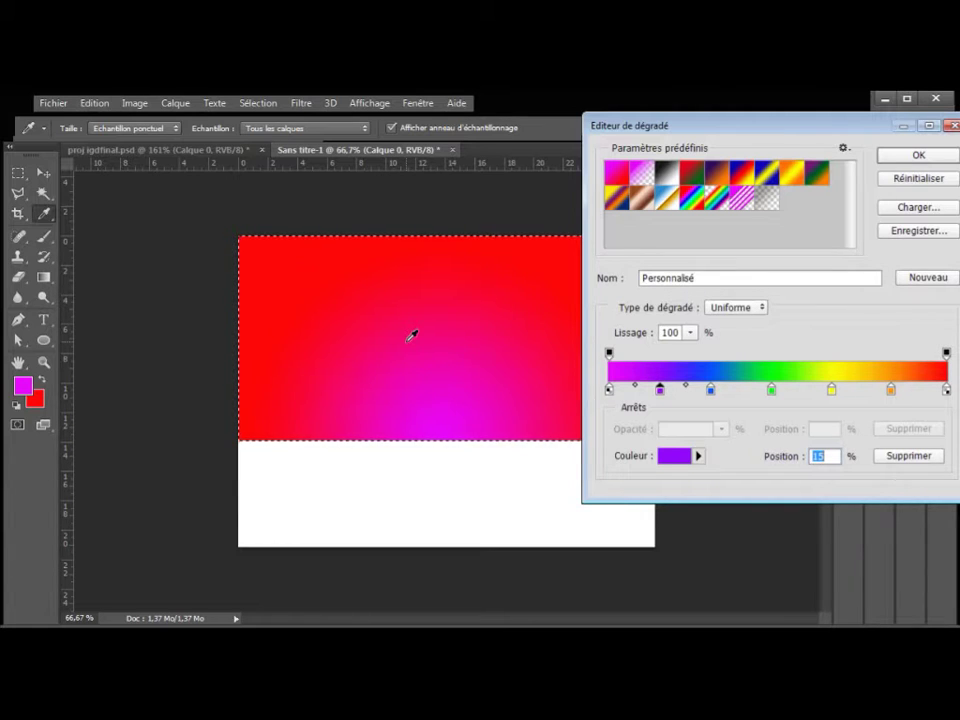
left_click(918, 155)
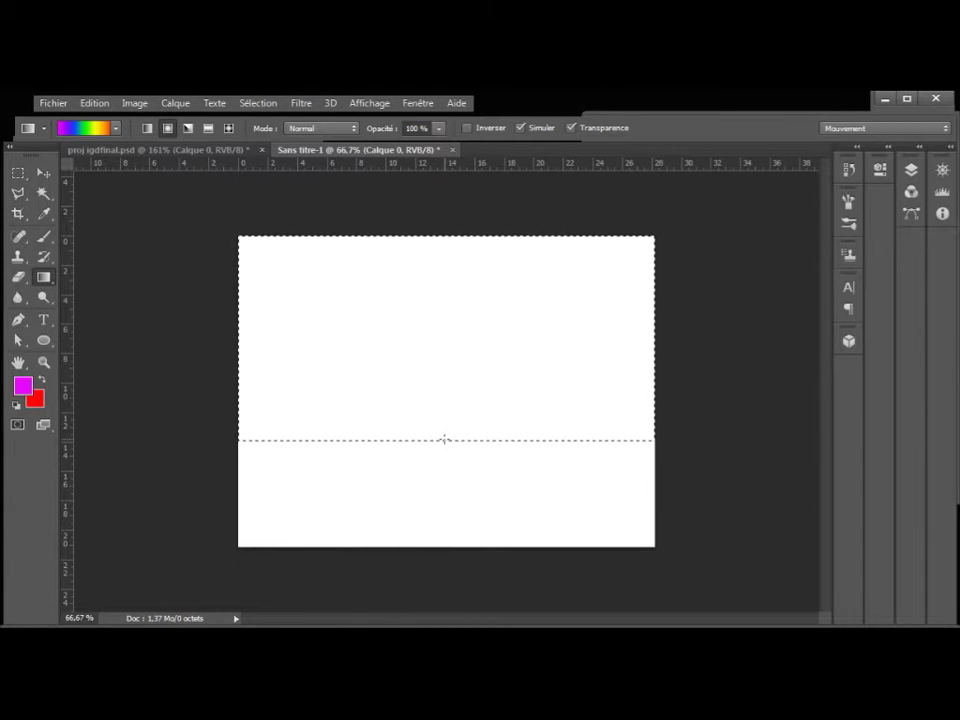
left_click_drag(445, 439, 446, 392)
left_click_drag(446, 298, 442, 263)
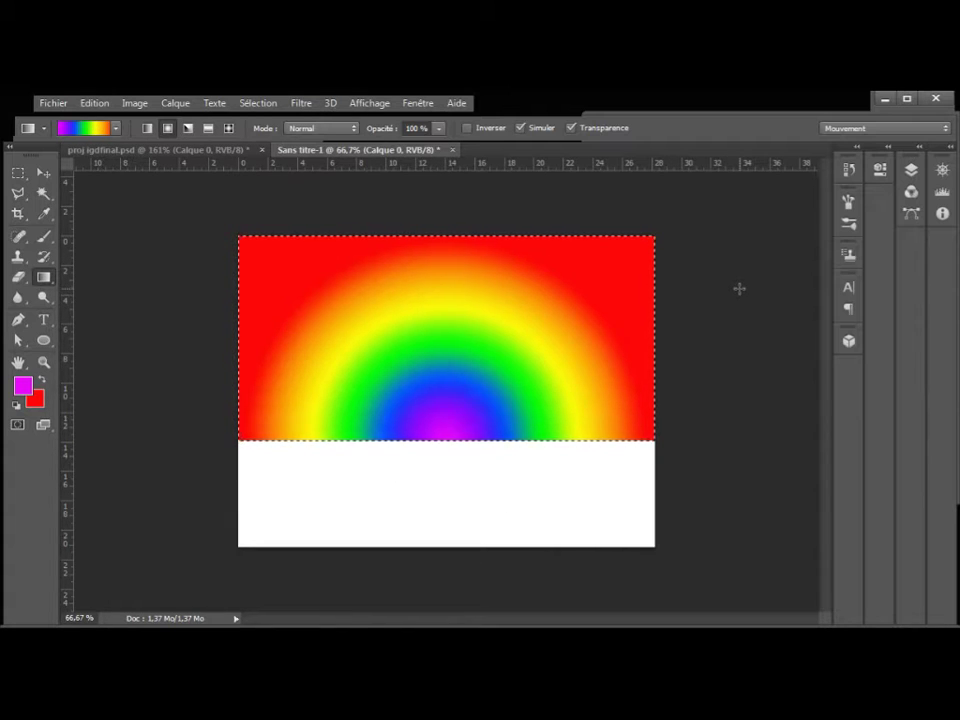
Lower the opacity of layer Calque 0 to 97 %
left_click(911, 170)
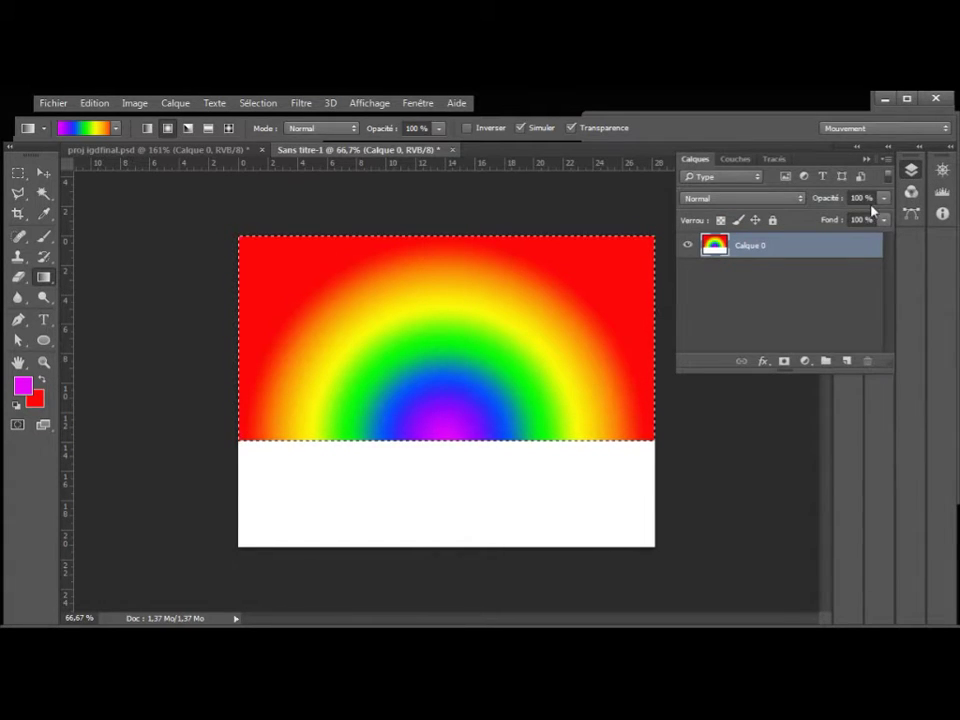
left_click(884, 199)
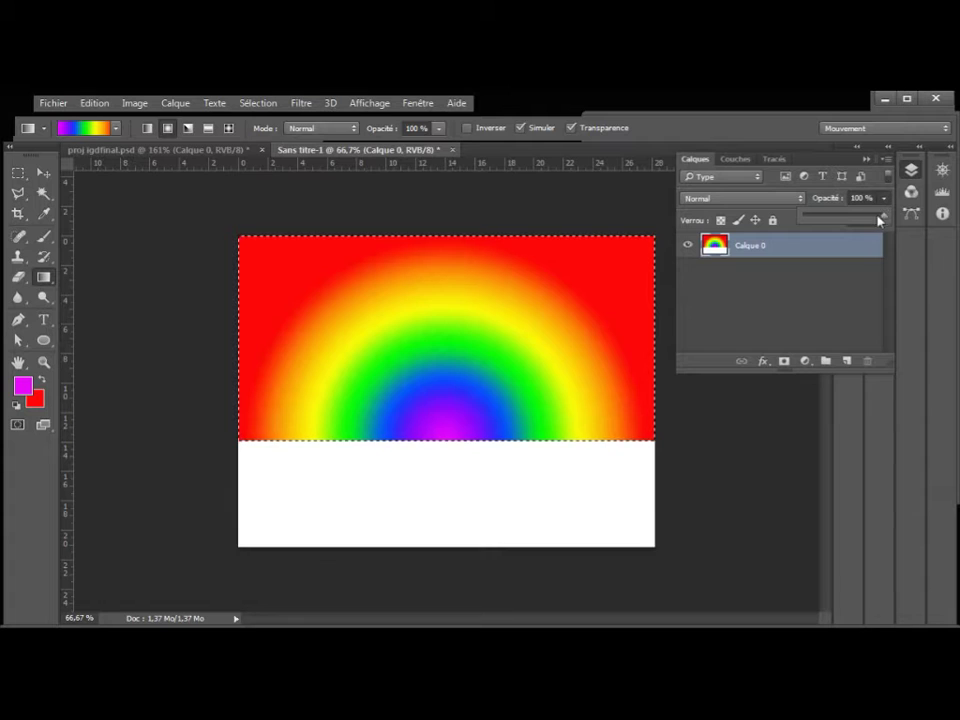
left_click_drag(883, 220, 884, 221)
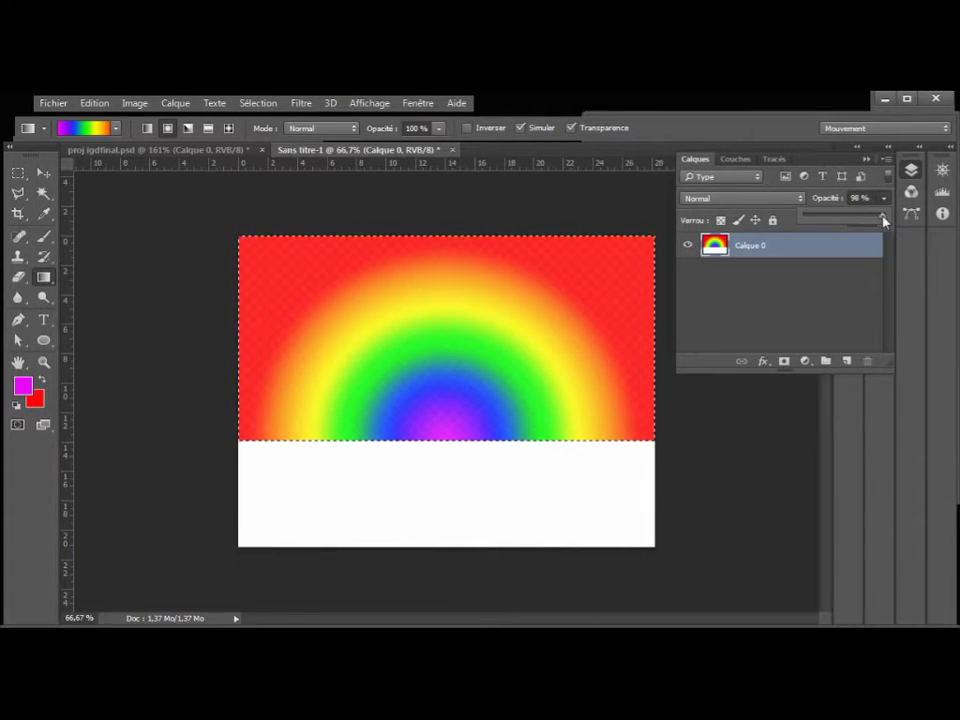
mouse_move(883, 219)
left_mouse_down()
mouse_move(849, 232)
mouse_move(810, 228)
mouse_move(808, 216)
mouse_move(870, 220)
left_mouse_up()
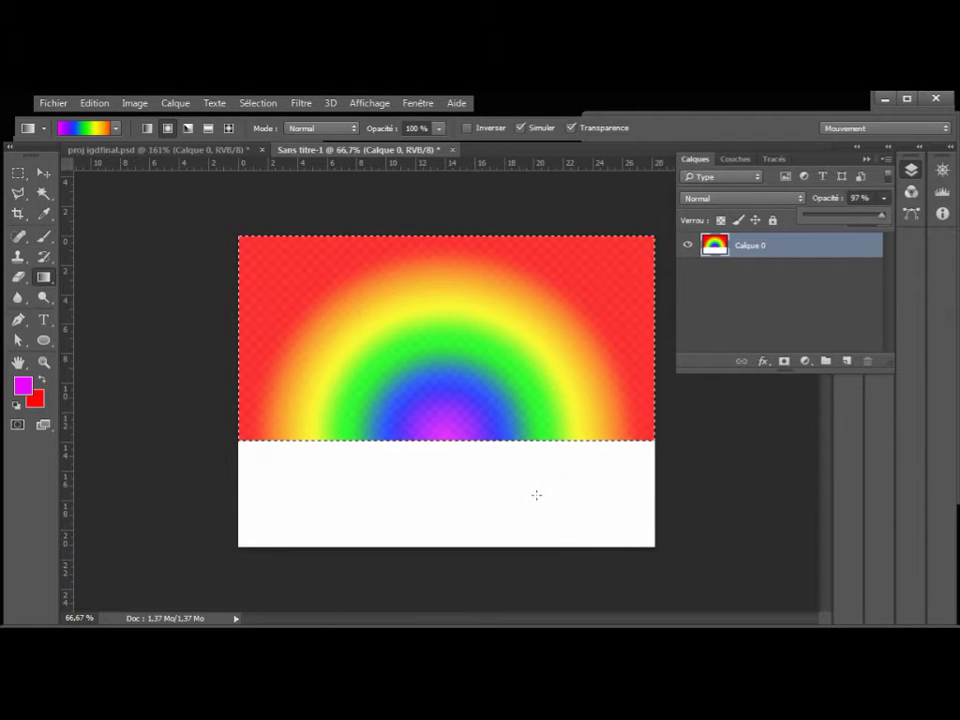
Invert the selection to the lower white area and choose a linear gradient with the foreground-to-background preset
left_click(259, 104)
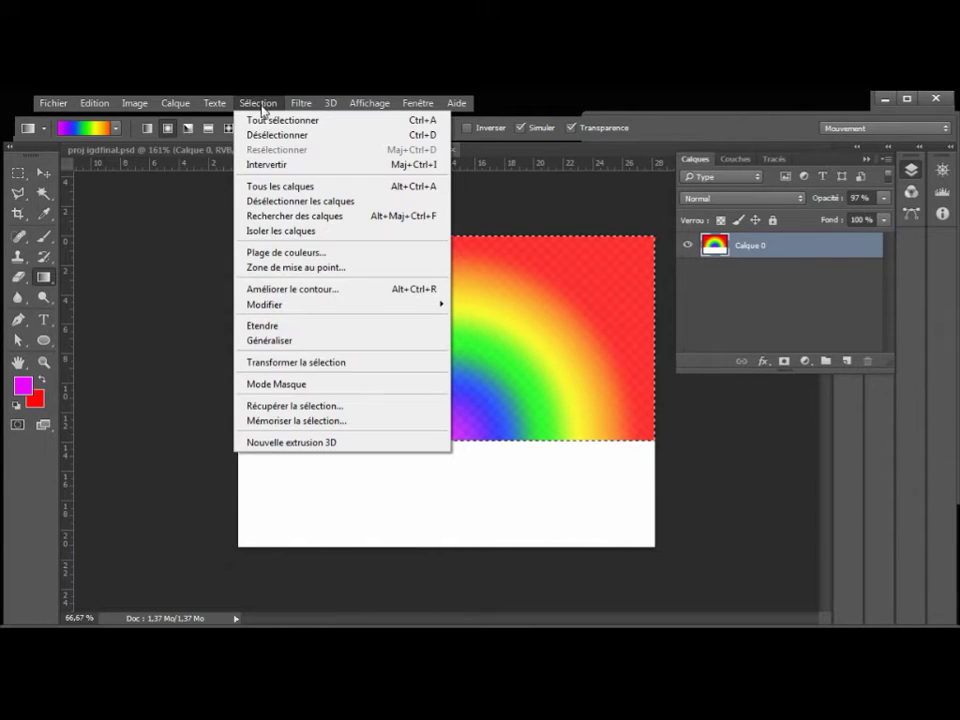
left_click(364, 165)
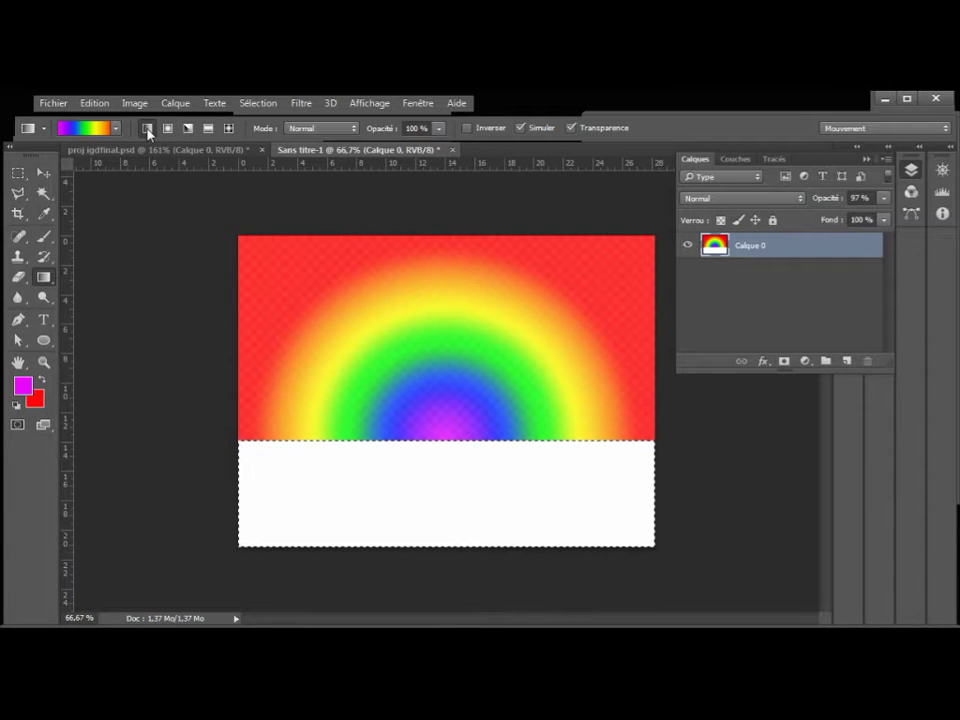
left_click(116, 128)
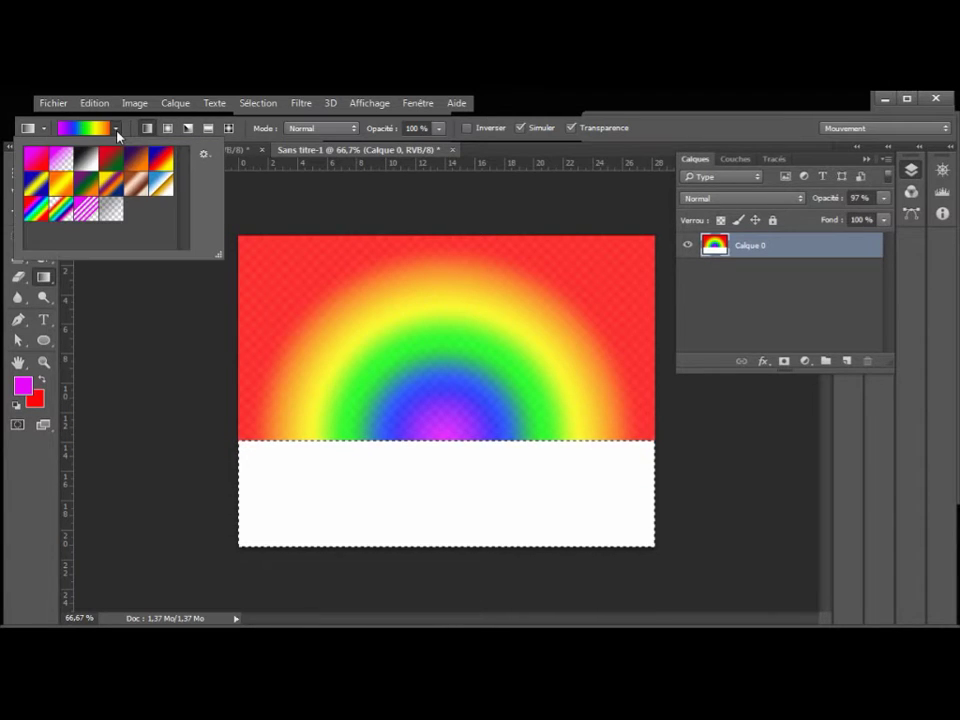
left_click(35, 160)
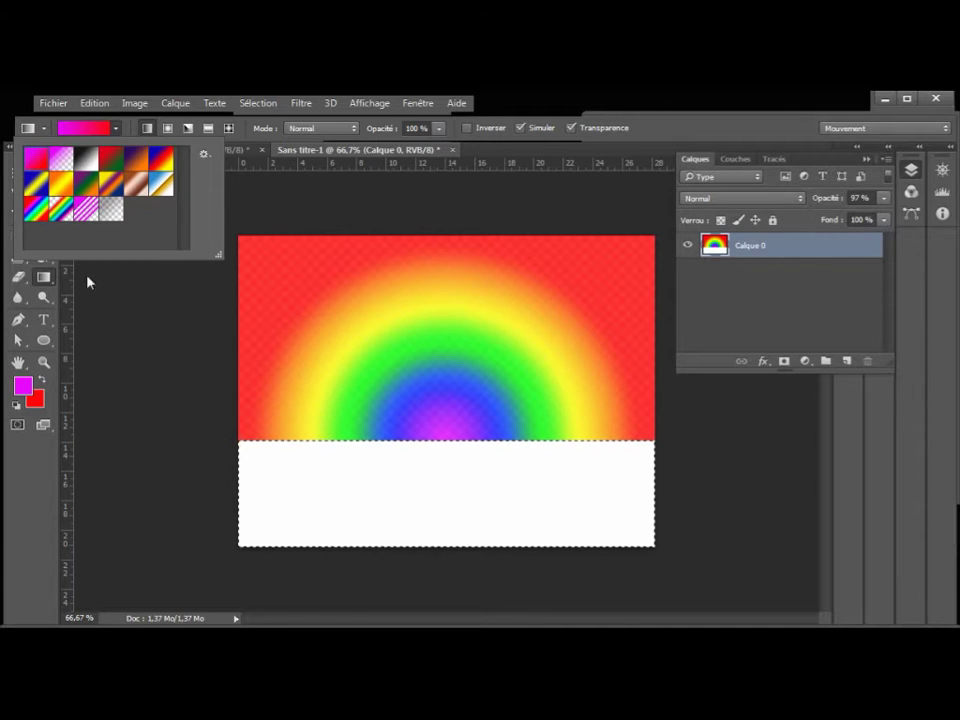
Set the foreground colour to blue 0496fc
left_click(22, 387)
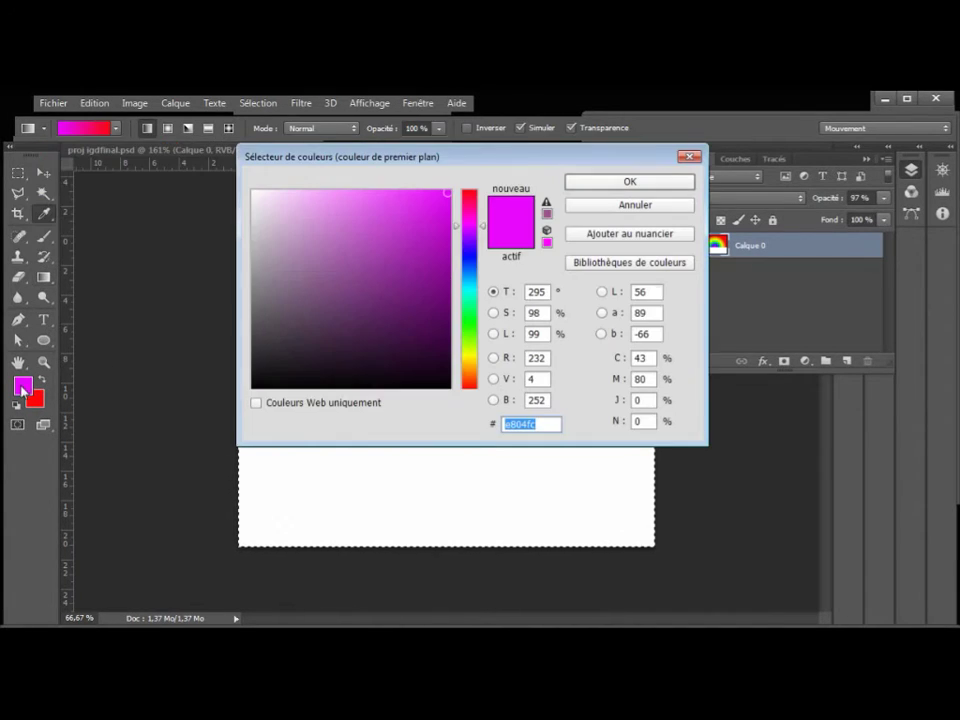
left_click(470, 291)
left_click_drag(472, 283, 474, 276)
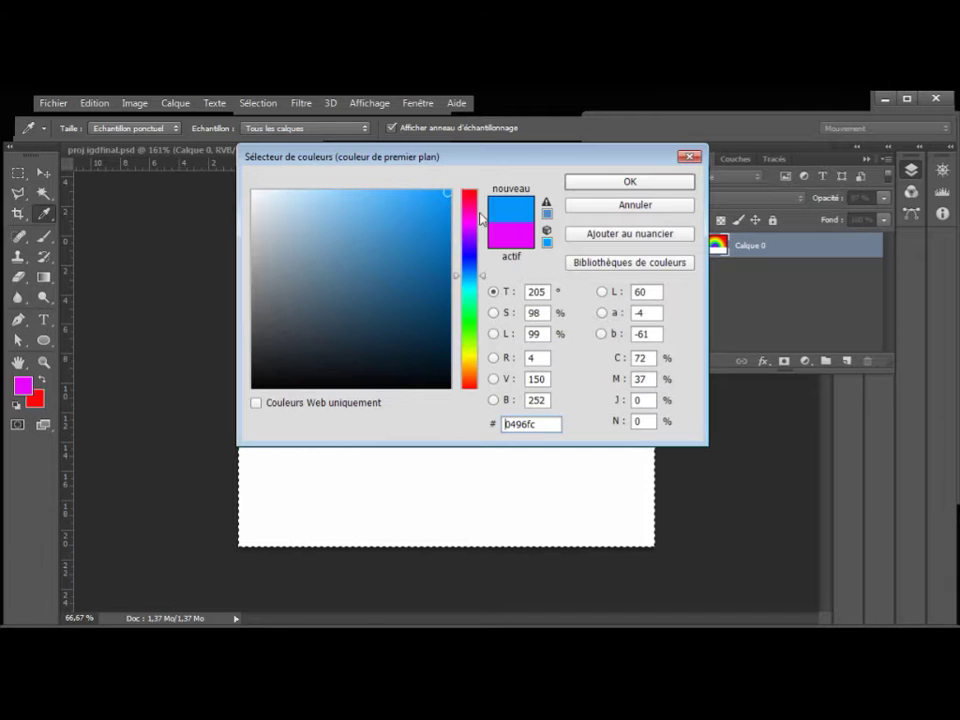
left_click(629, 184)
key("g")
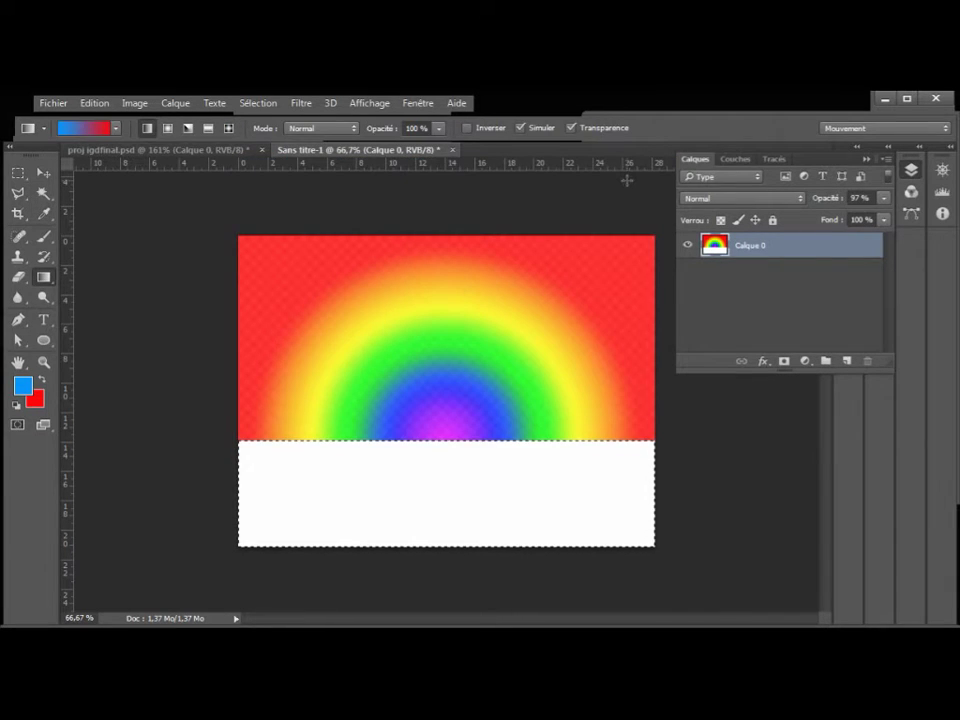
Set the background colour to light cyan a7f8f9 and draw a vertical linear gradient down the full height of the lower selection
left_click(35, 399)
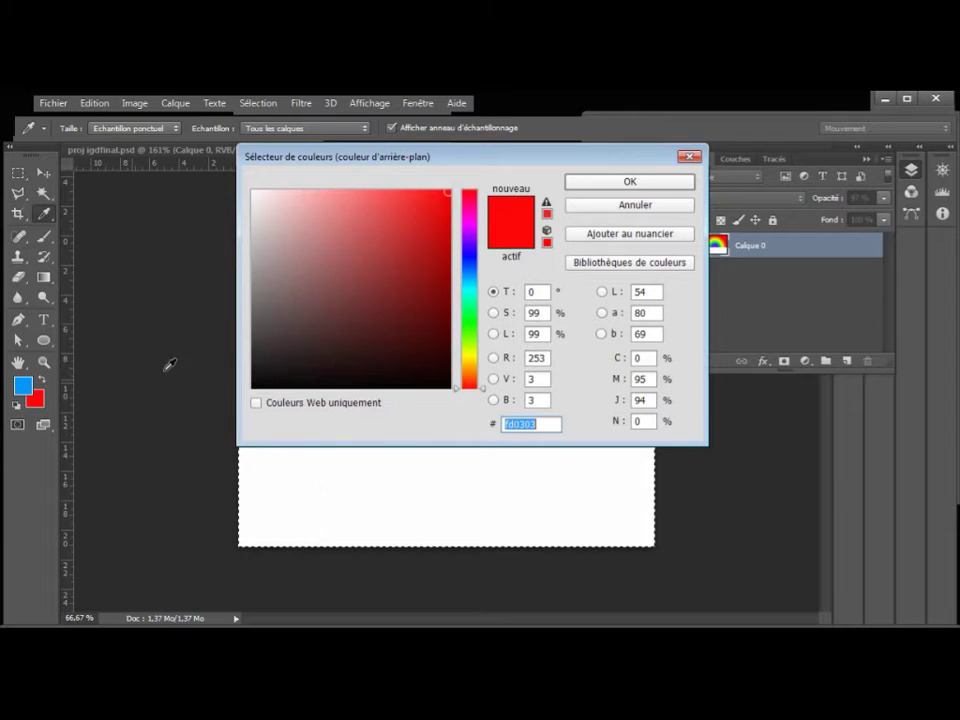
left_click(477, 290)
left_click_drag(425, 200, 317, 195)
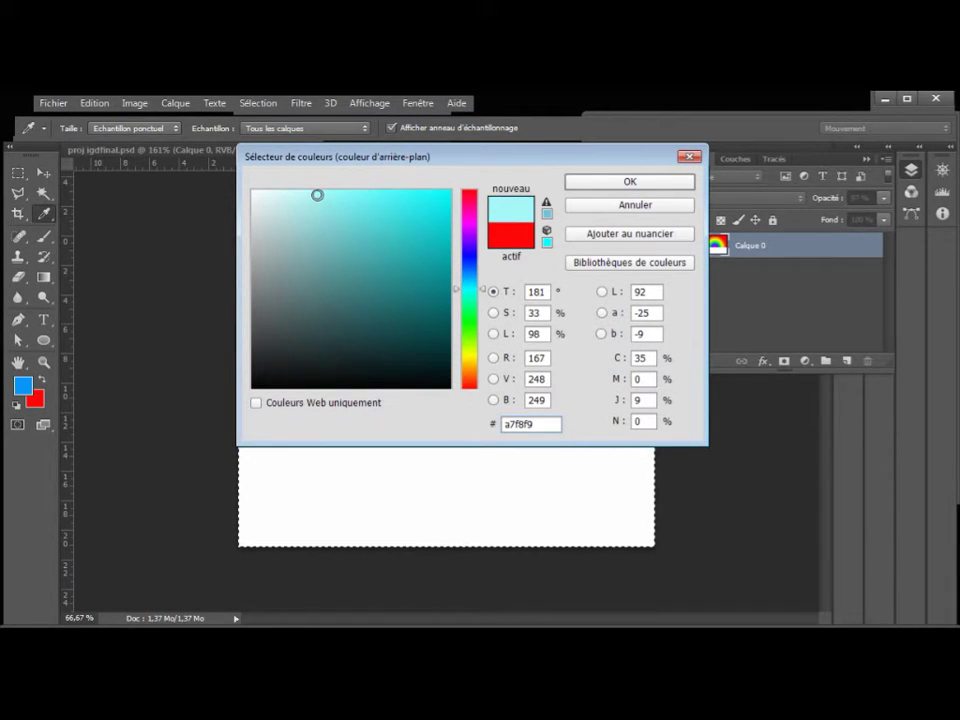
left_click(628, 184)
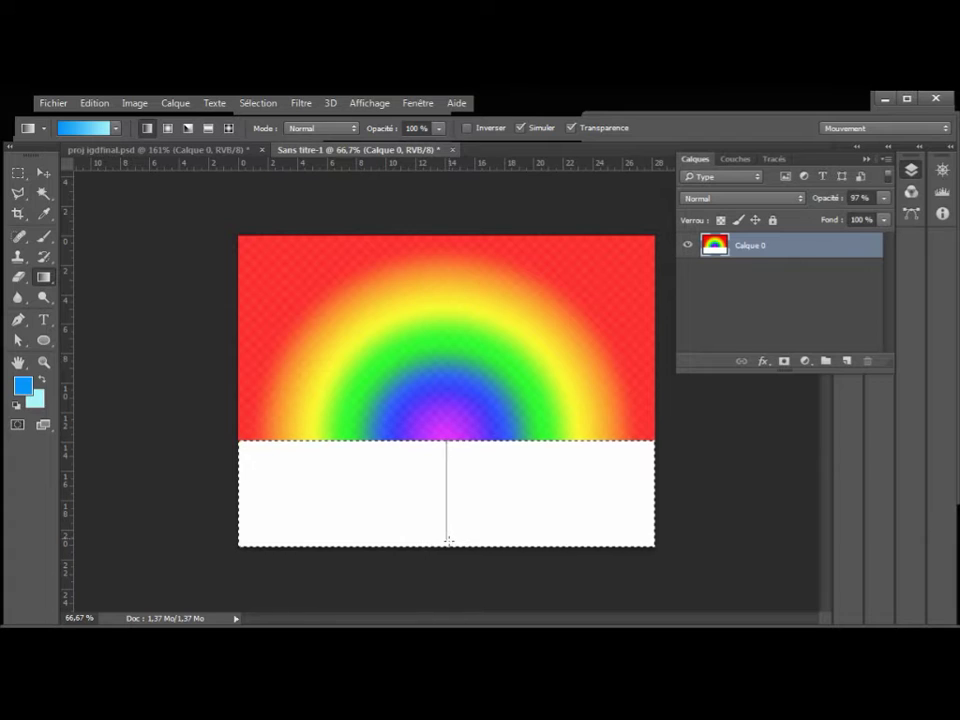
left_click_drag(448, 546, 448, 548)
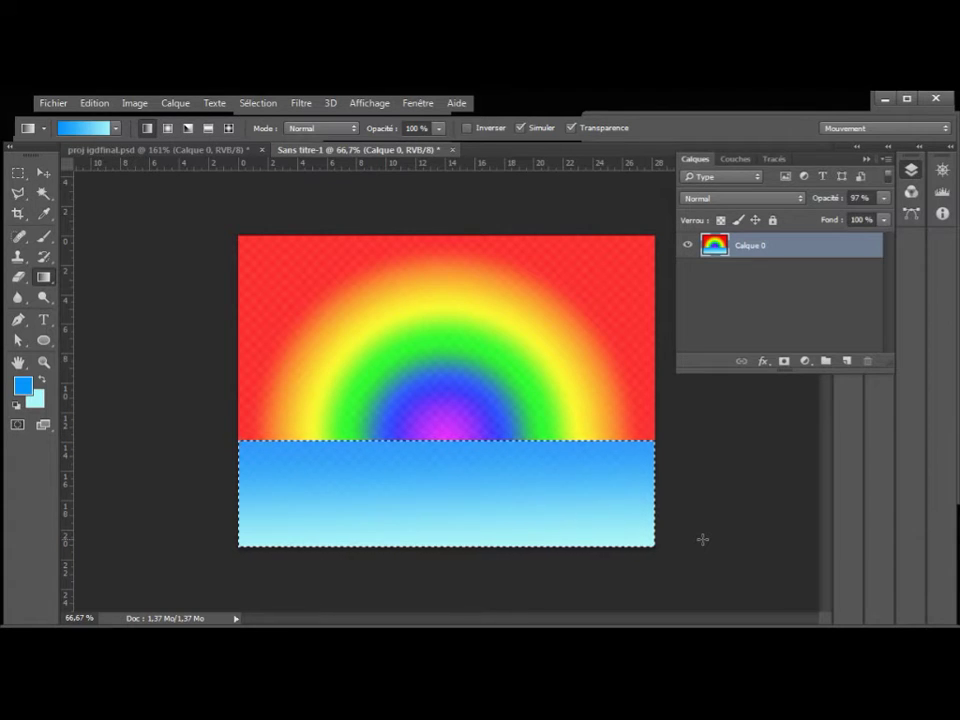
Add a new layer and fill its lower selection with white (Blanc) in Normal mode at 100 % opacity
left_click(847, 362)
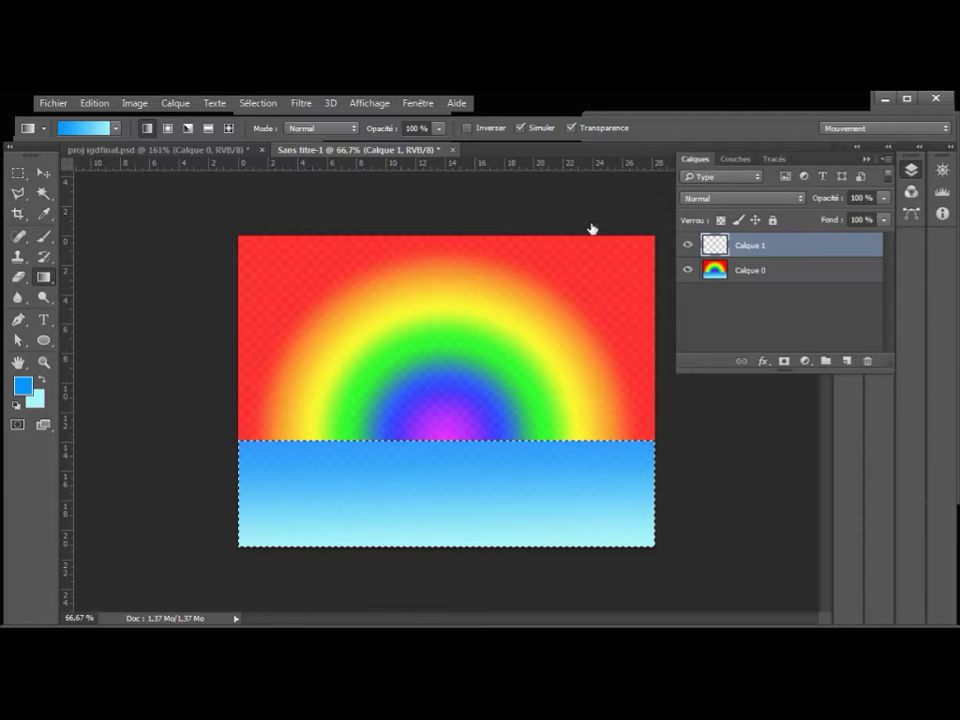
left_click(104, 106)
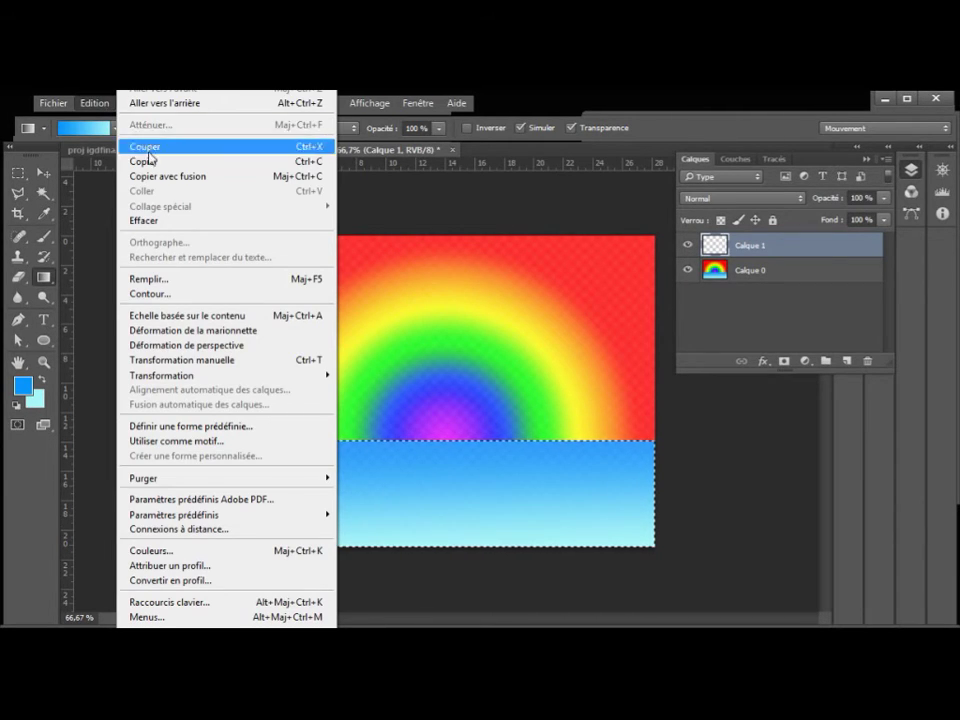
left_click(165, 282)
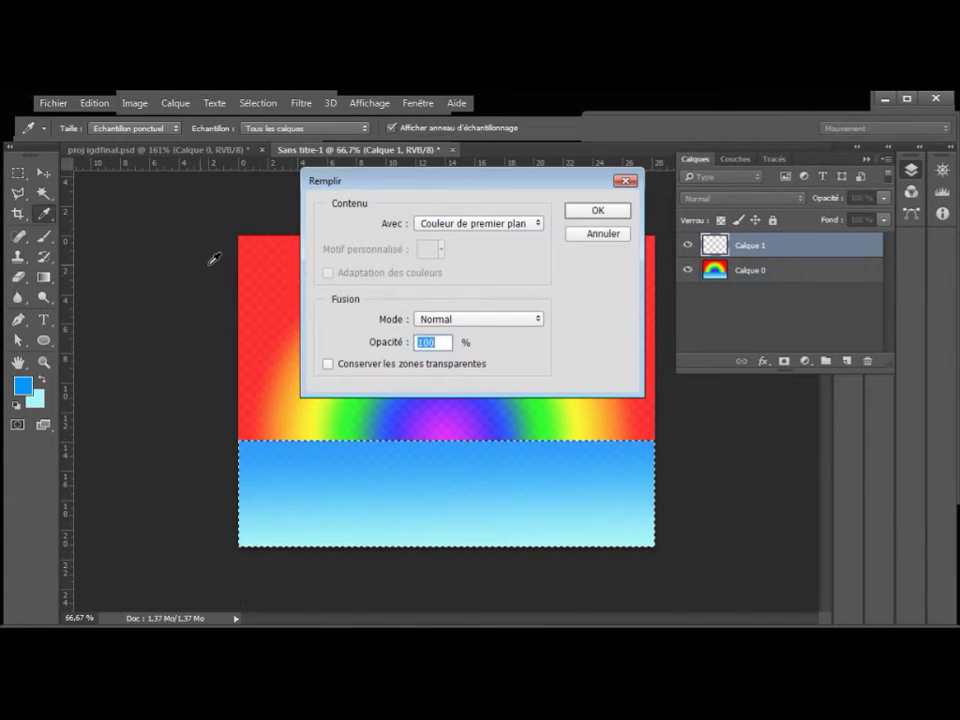
left_click(538, 226)
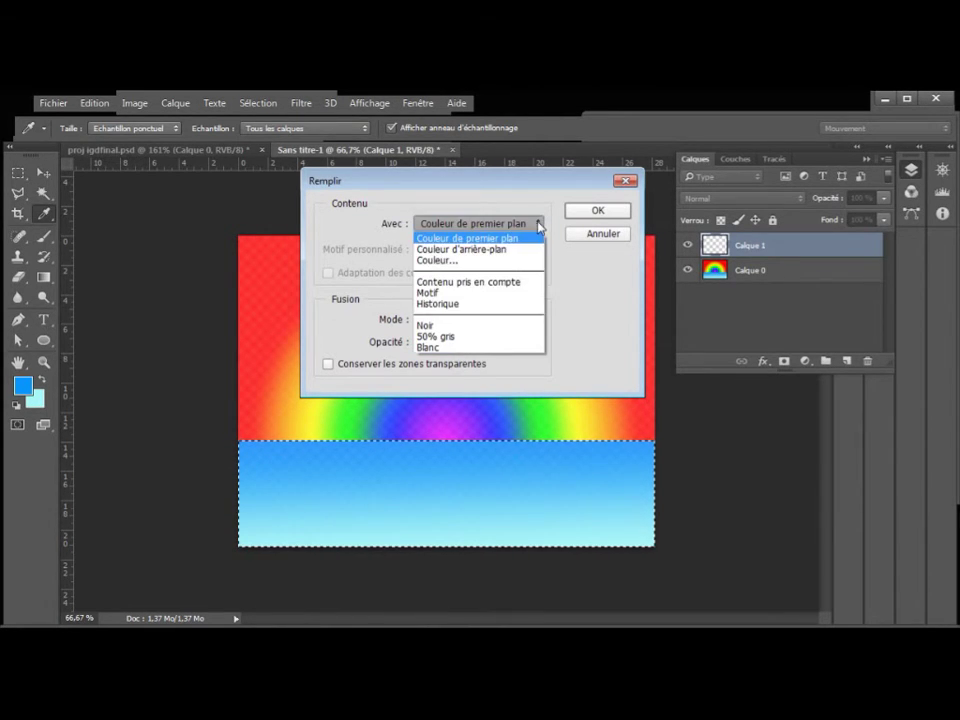
left_click(470, 348)
left_click(614, 212)
key("g")
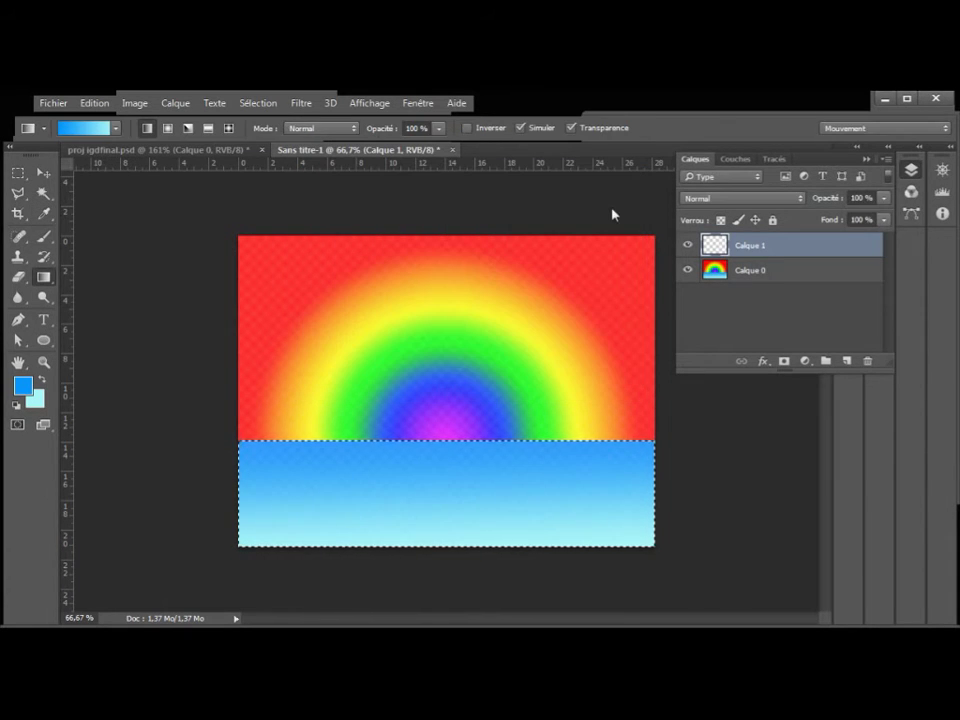
Move the white-filled layer Calque 1 below Calque 0 and hide Calque 0
left_click_drag(810, 254, 815, 302)
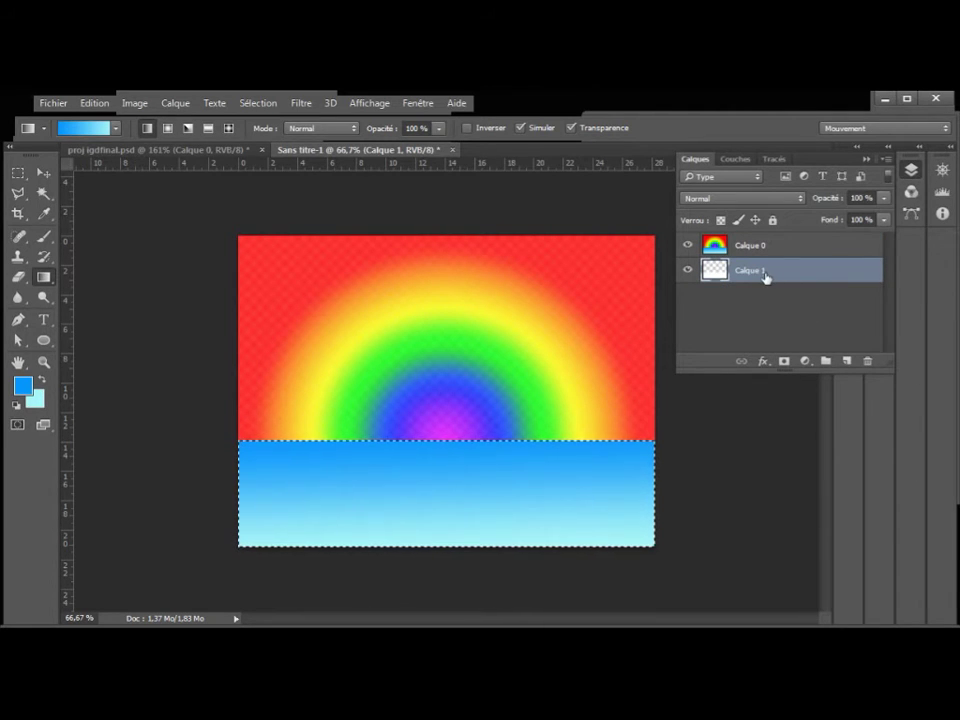
left_click_drag(773, 276, 778, 271)
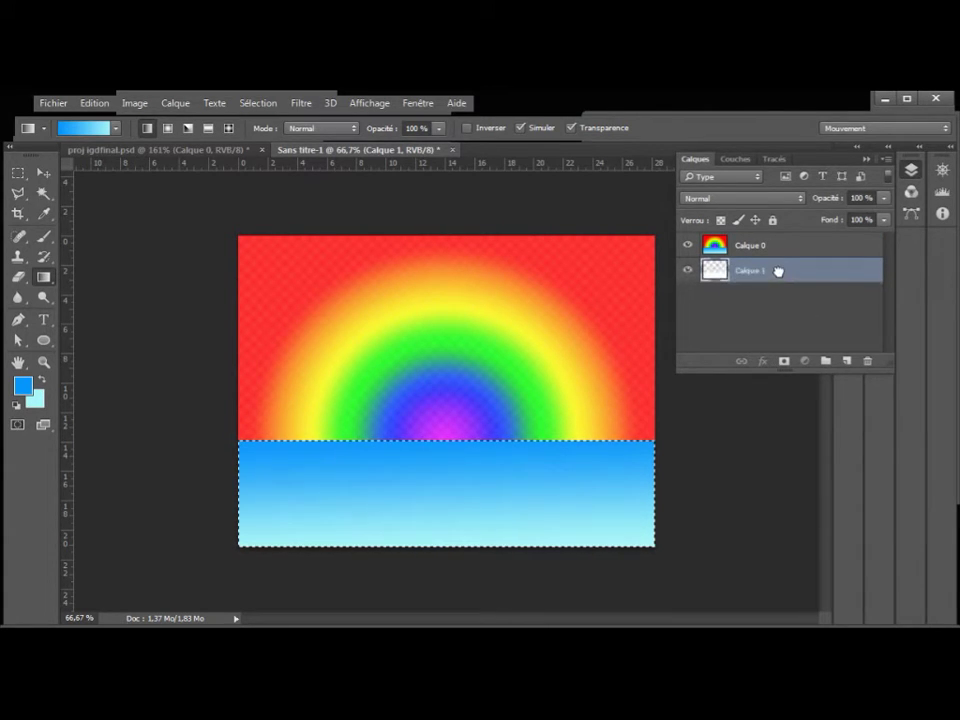
left_click(688, 245)
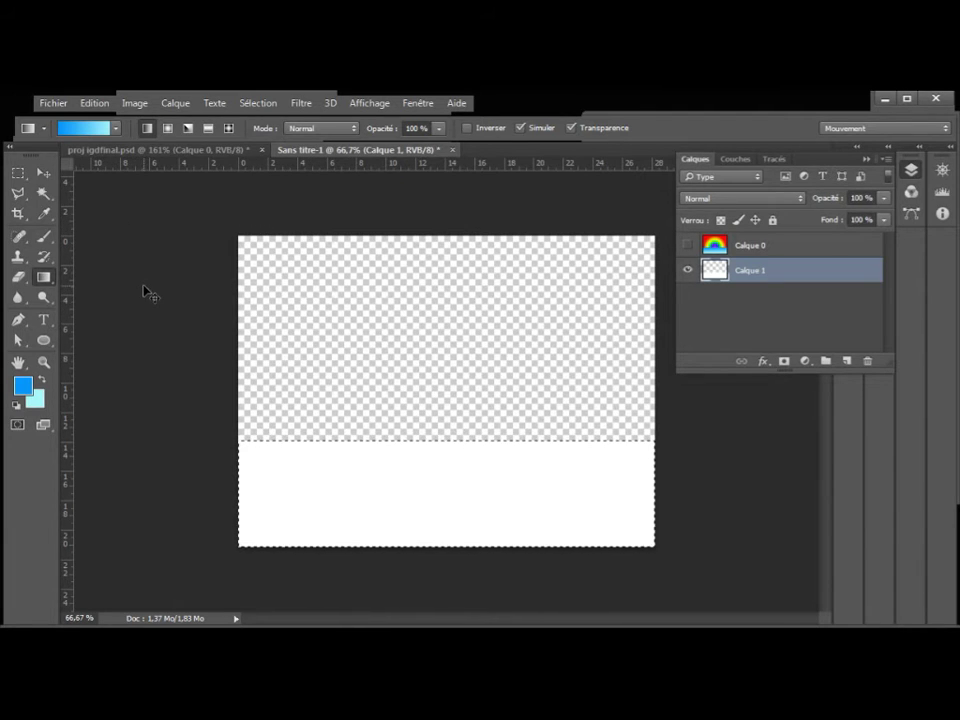
Undo the layer reordering and the partial white fill, and fill the whole of Calque 1 with white
key("ctrl+alt+z")
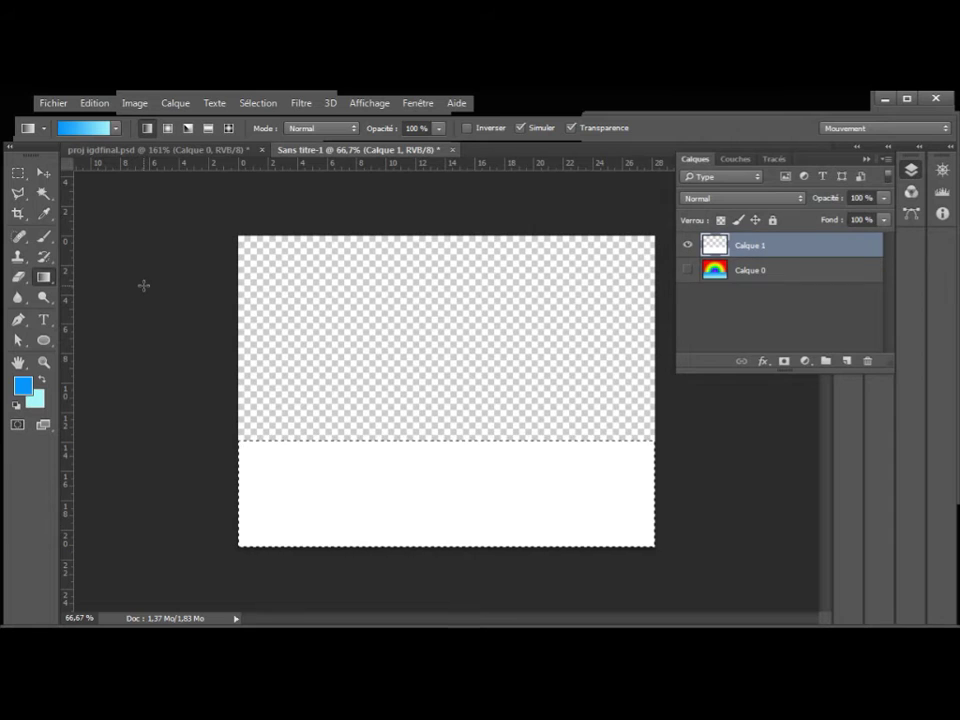
key("ctrl+alt+z")
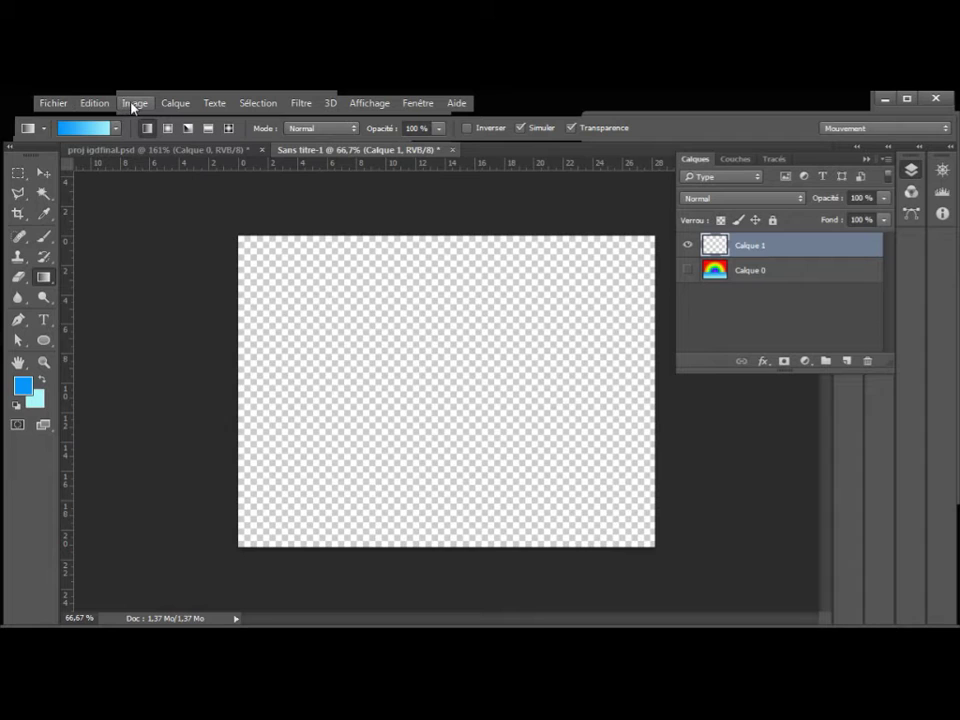
left_click(100, 102)
left_click(157, 282)
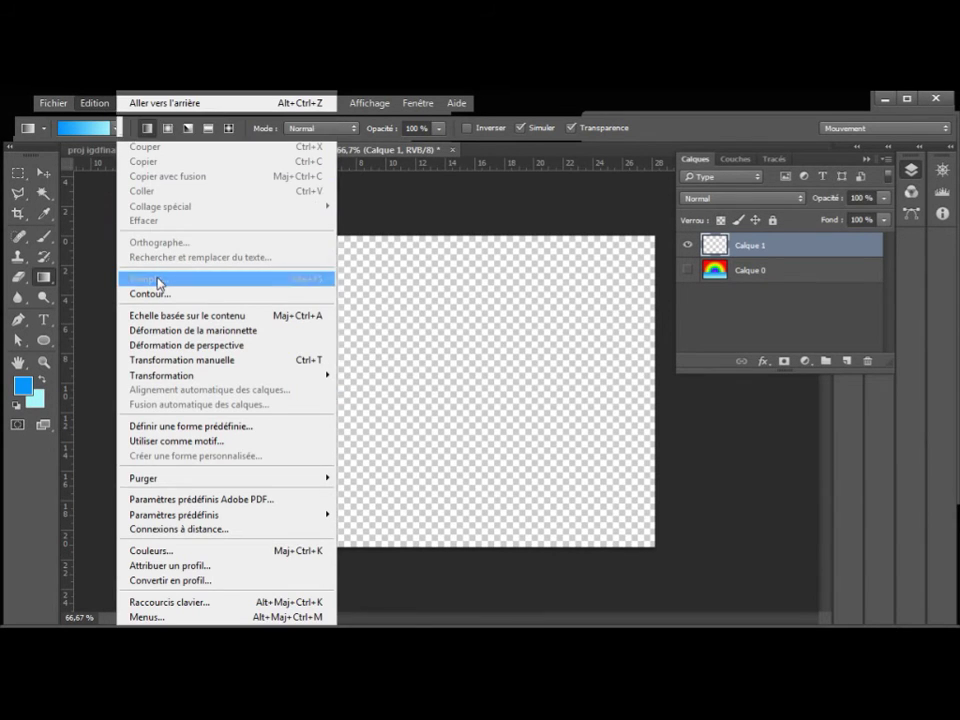
left_click(600, 210)
key("g")
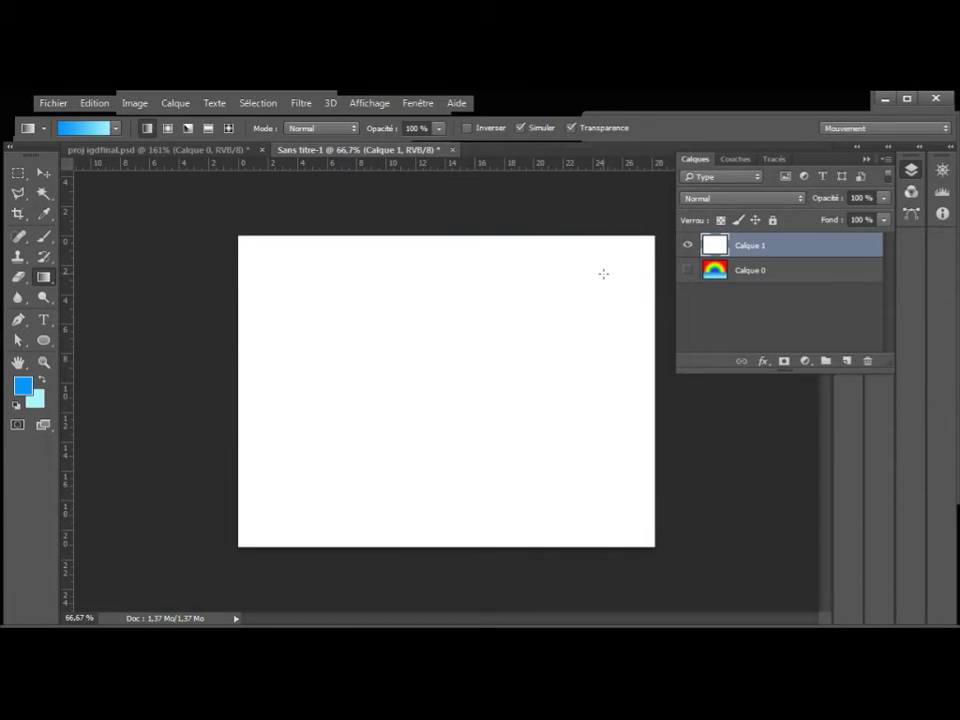
Show Calque 0 and move the white-filled Calque 1 below it
left_click(688, 270)
left_click_drag(786, 250, 797, 294)
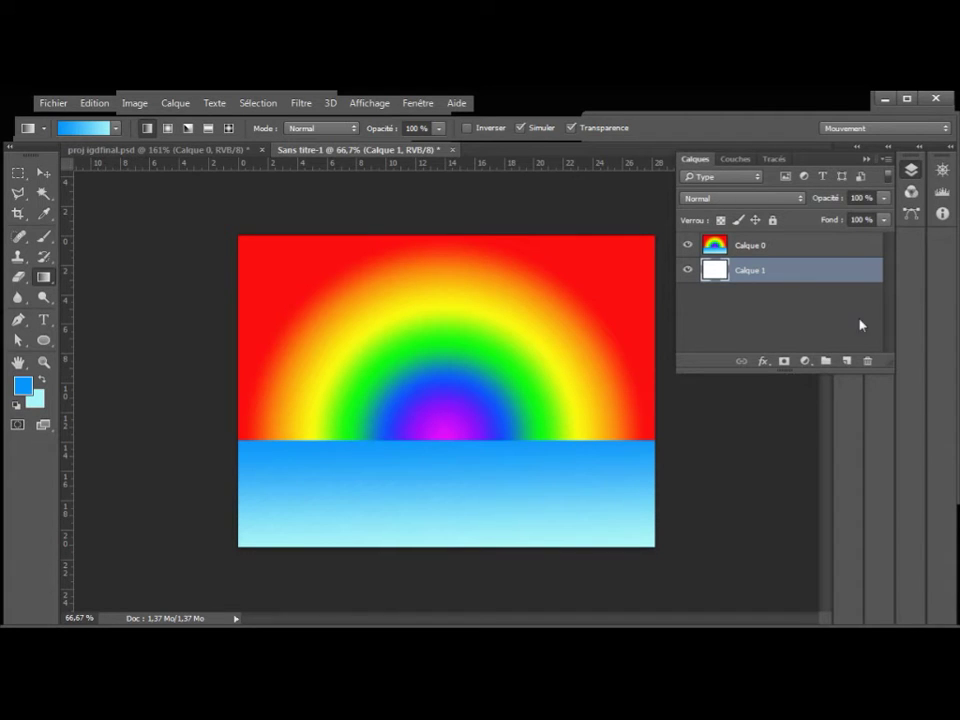
Set the opacity of the rainbow layer Calque 0 to 76 %
left_click(775, 247)
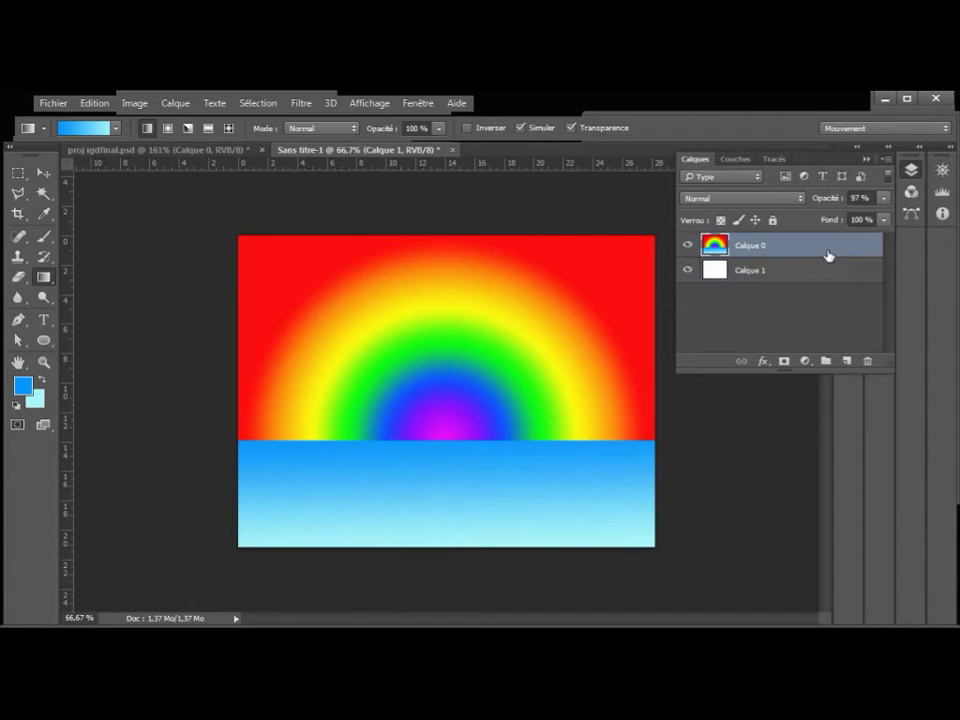
left_click(884, 204)
left_click_drag(885, 216, 869, 223)
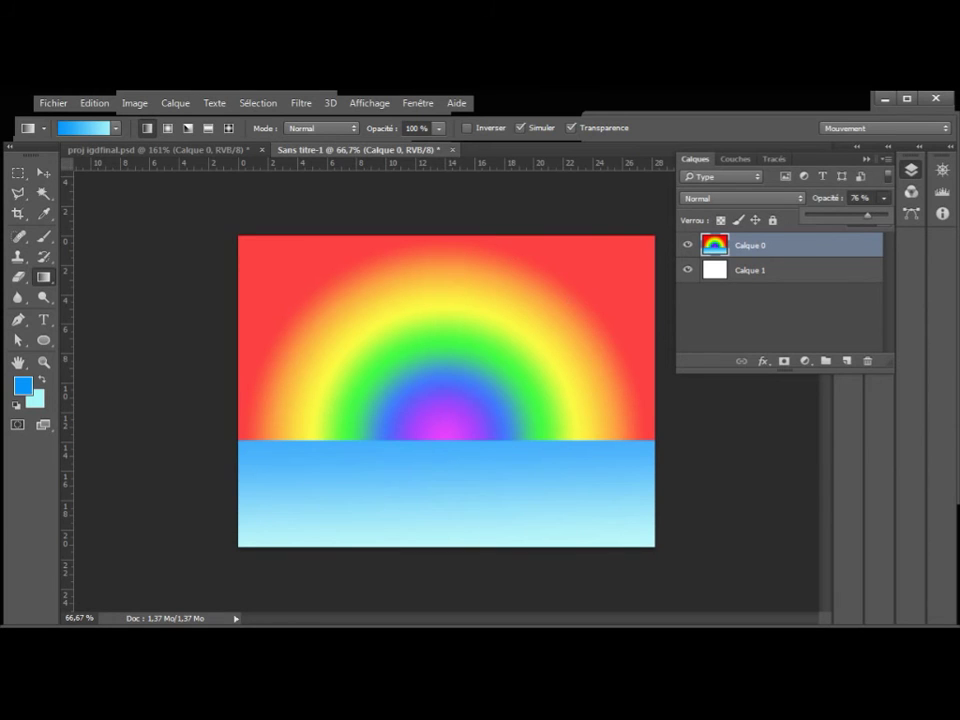
Try the blend modes Obscurcir, Superposition, Incrustation, Densité couleur + and Fondu on Calque 0, and return it to Normal
left_click(796, 198)
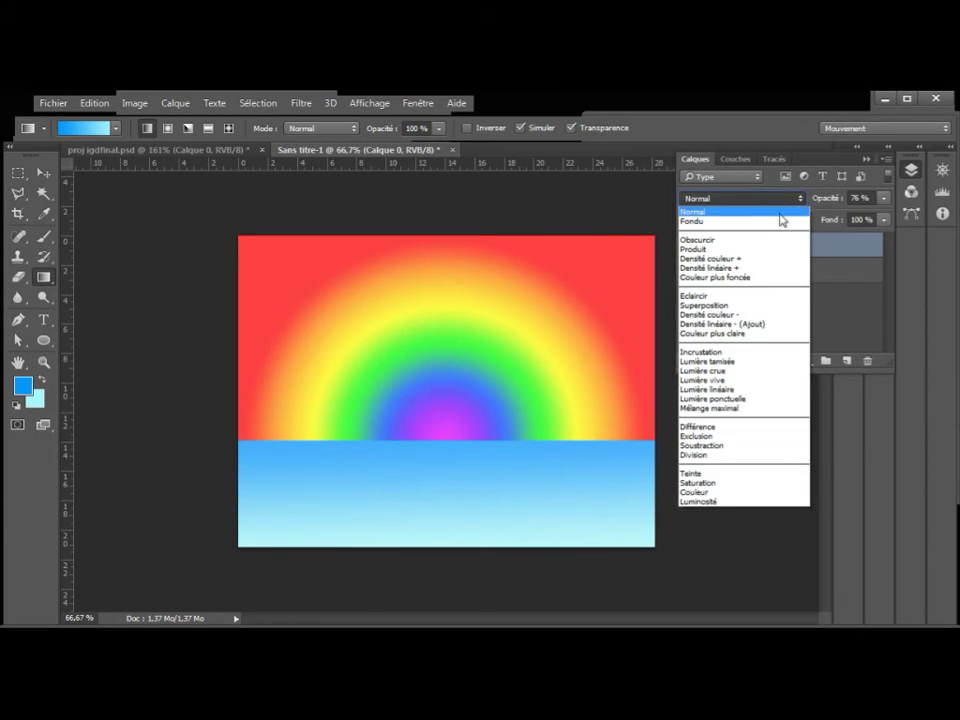
left_click(754, 241)
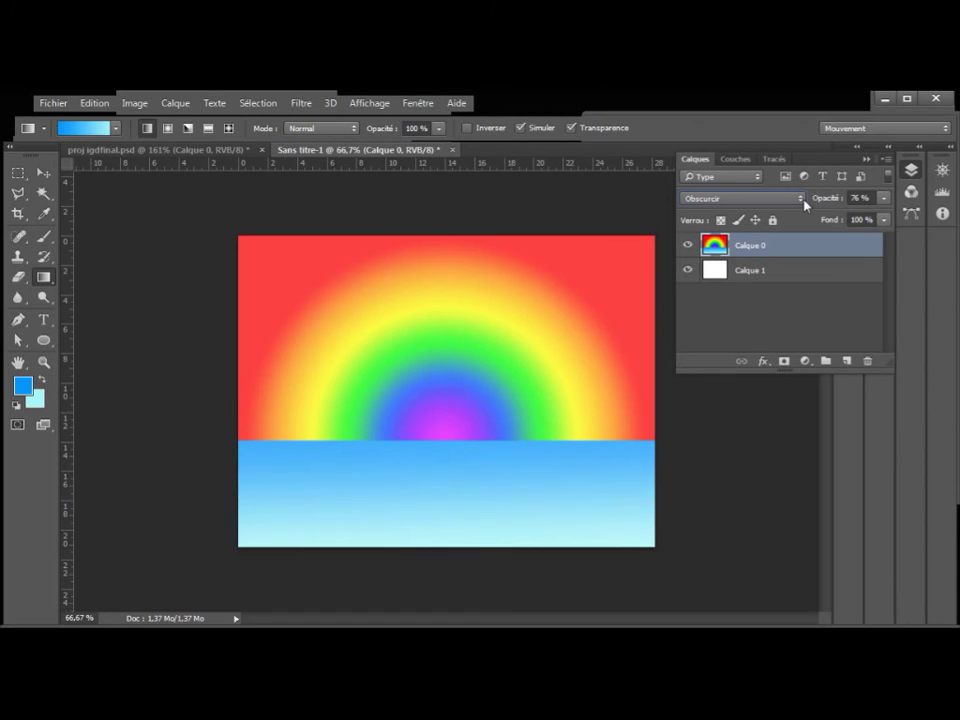
left_click(803, 199)
left_click(767, 312)
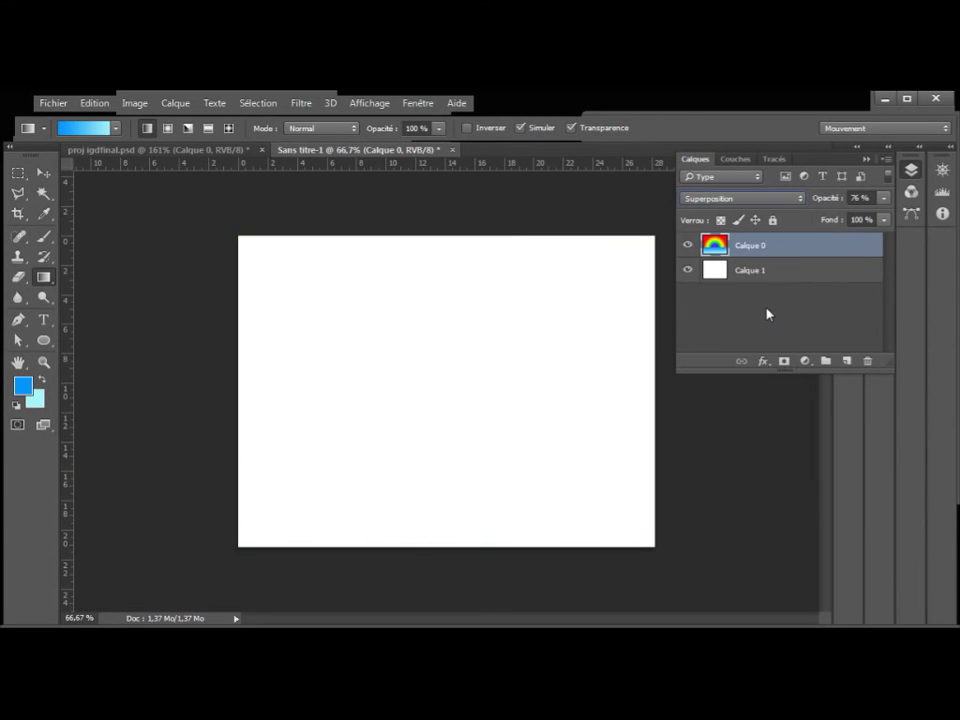
left_click(803, 199)
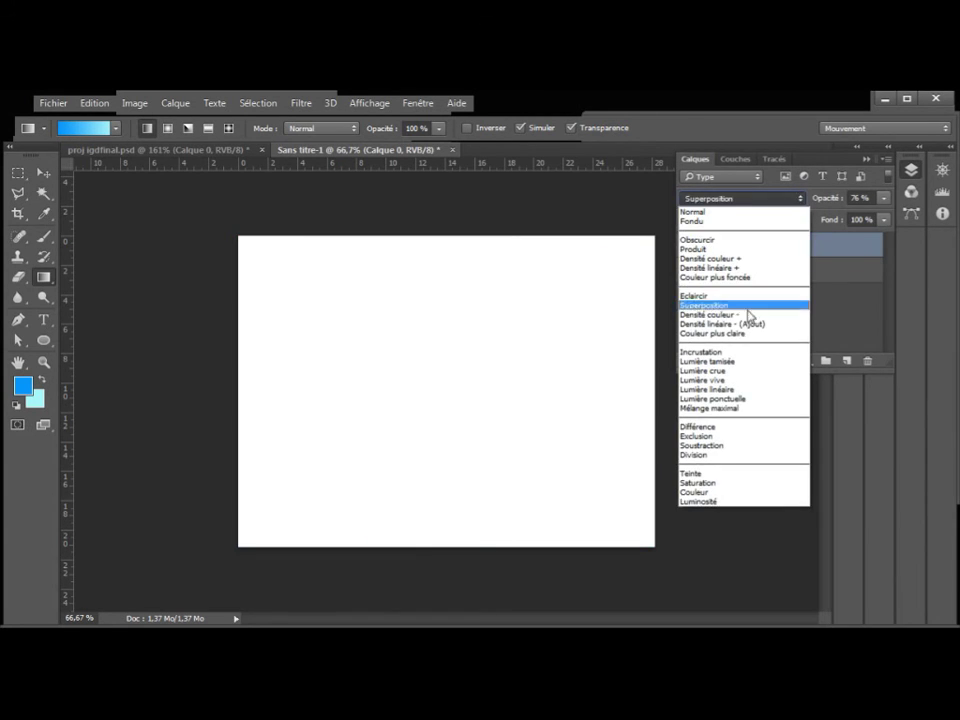
left_click(689, 350)
left_click(803, 198)
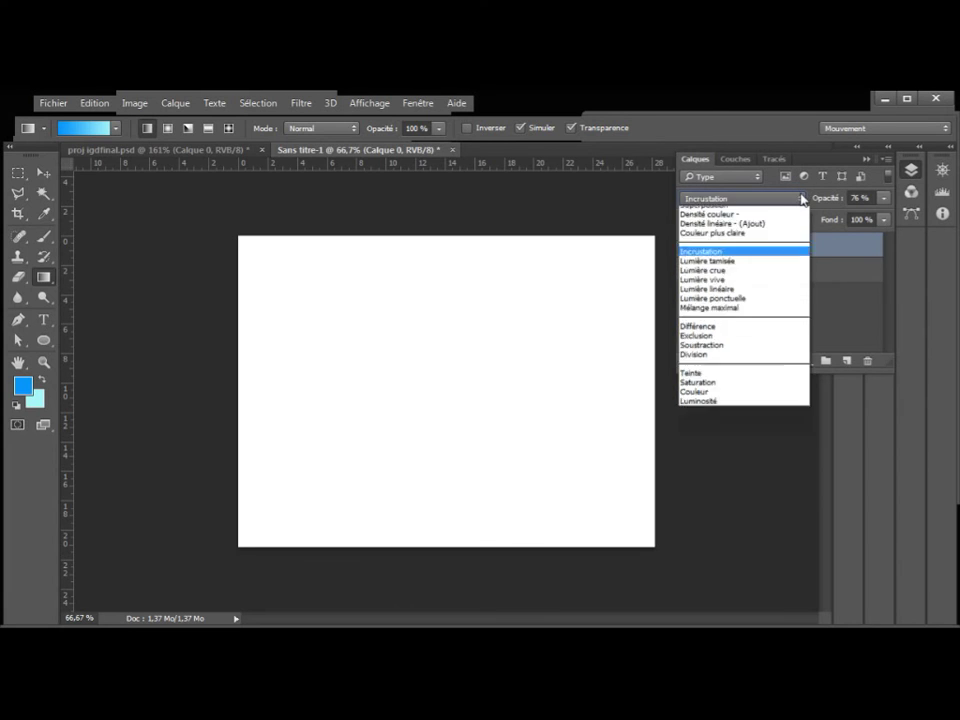
left_click(751, 263)
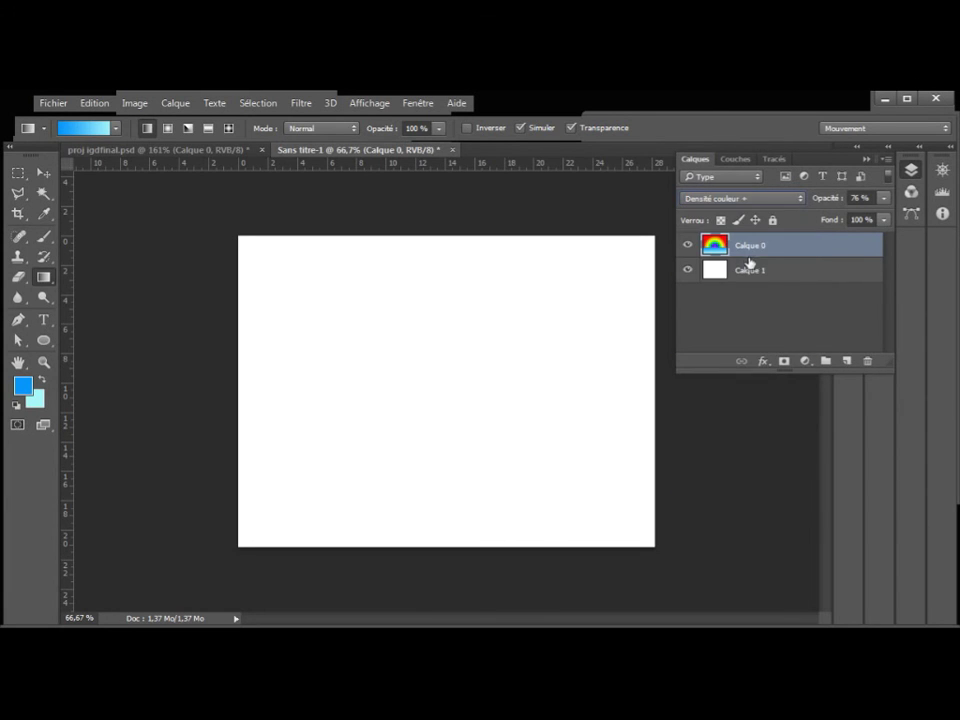
left_click(801, 198)
left_click(768, 222)
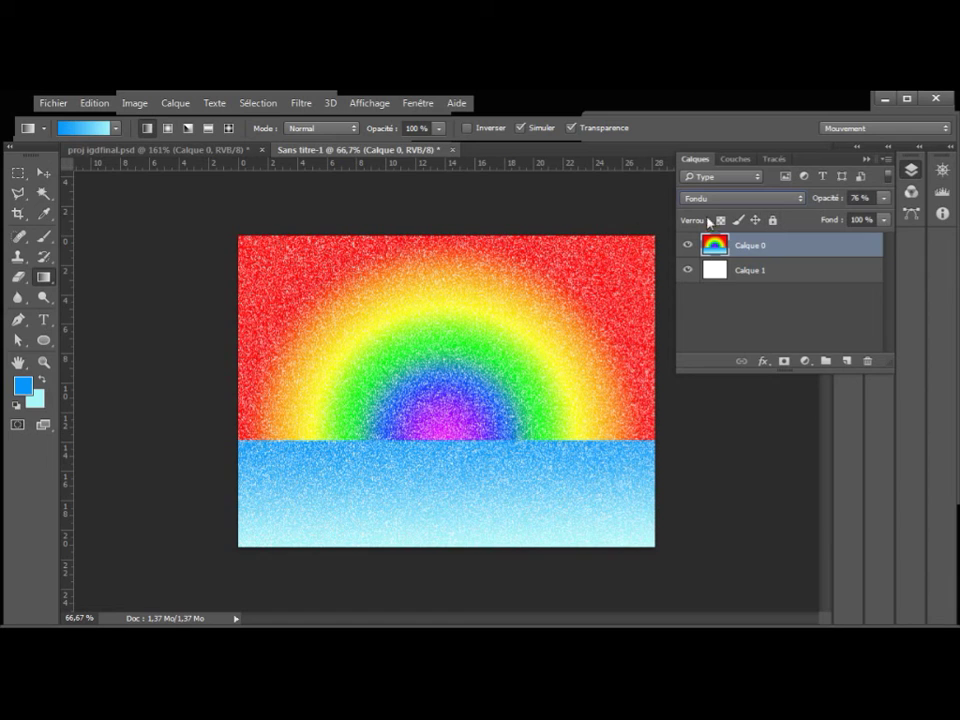
left_click(799, 199)
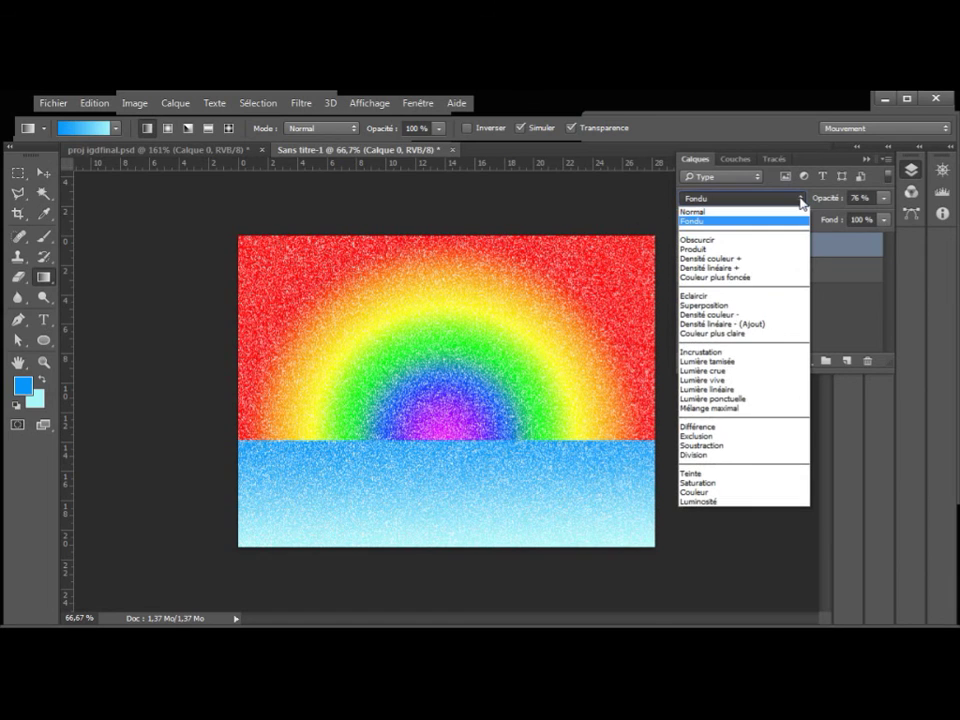
left_click(772, 213)
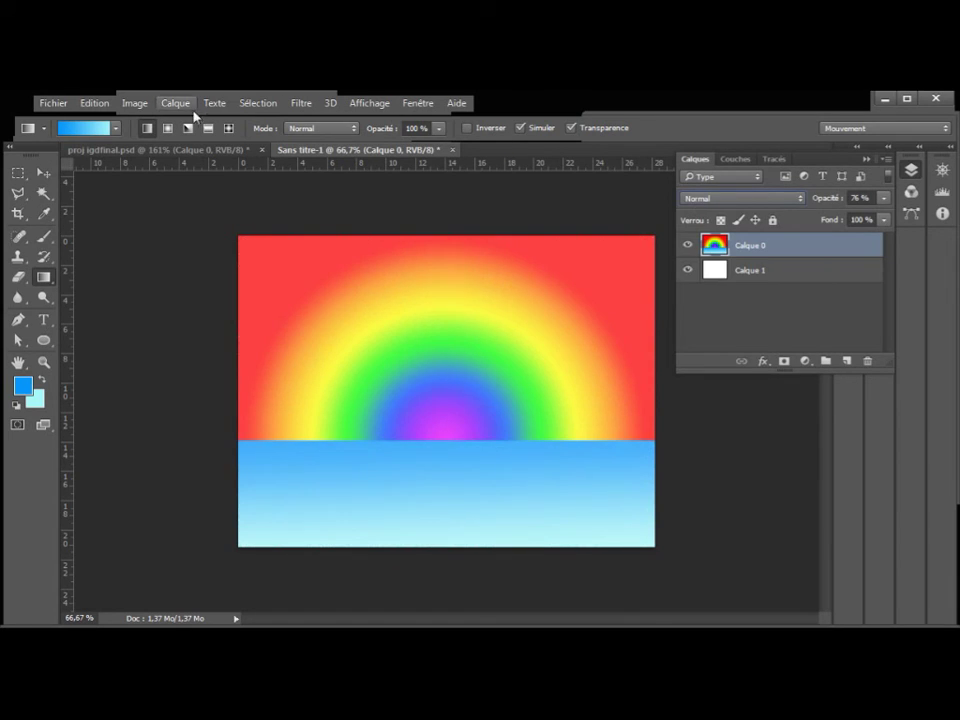
Apply a Levels (Niveaux) adjustment to Calque 0, raising the RVB black input to 24 and lowering the white input slightly
left_click(141, 105)
mouse_move(250, 143)
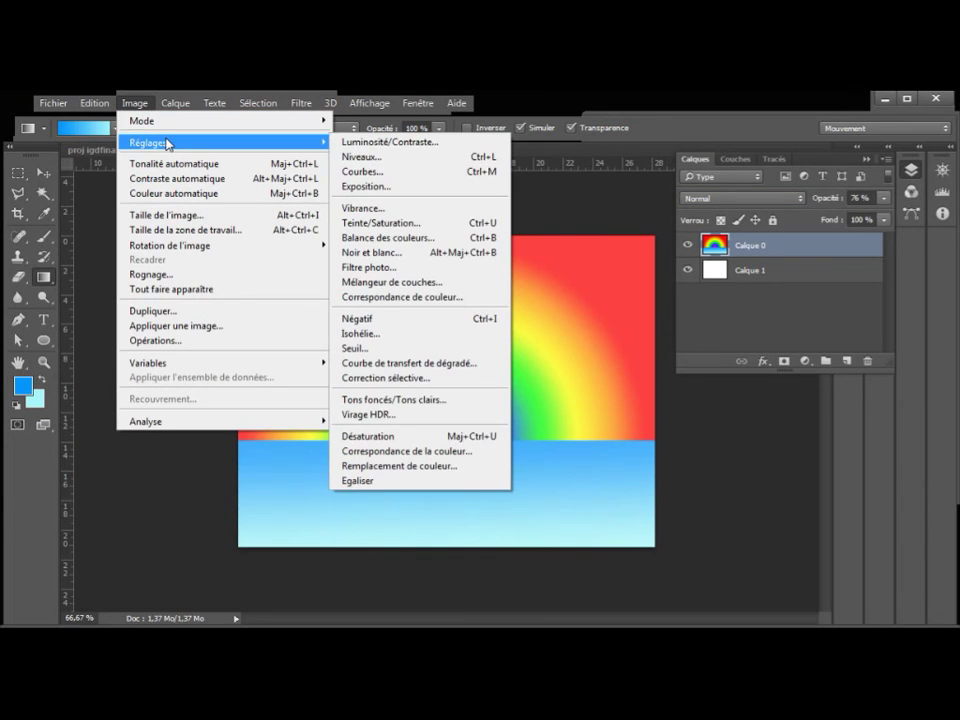
left_click(425, 160)
mouse_move(637, 312)
left_mouse_down()
mouse_move(710, 311)
mouse_move(649, 313)
mouse_move(695, 312)
mouse_move(652, 312)
mouse_move(653, 301)
left_mouse_up()
left_click_drag(834, 313, 816, 322)
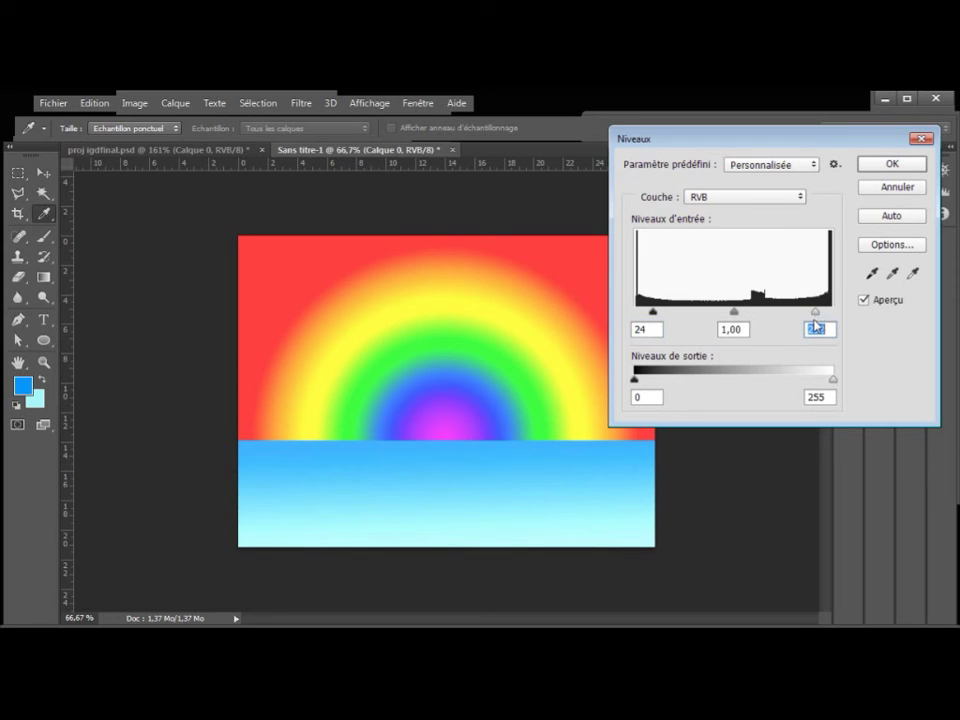
left_click(909, 168)
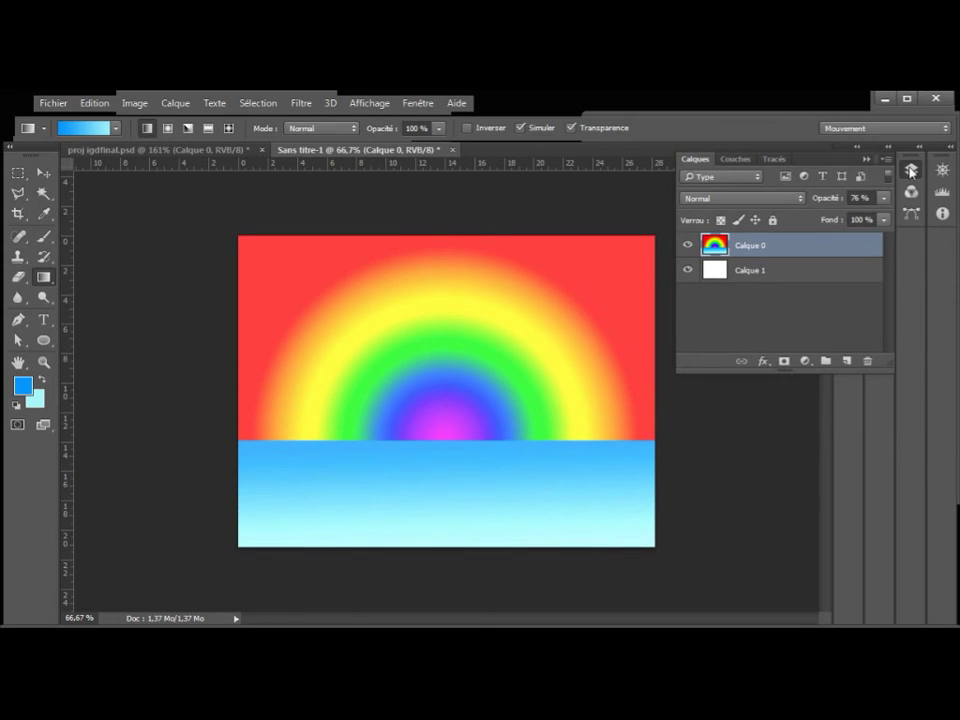